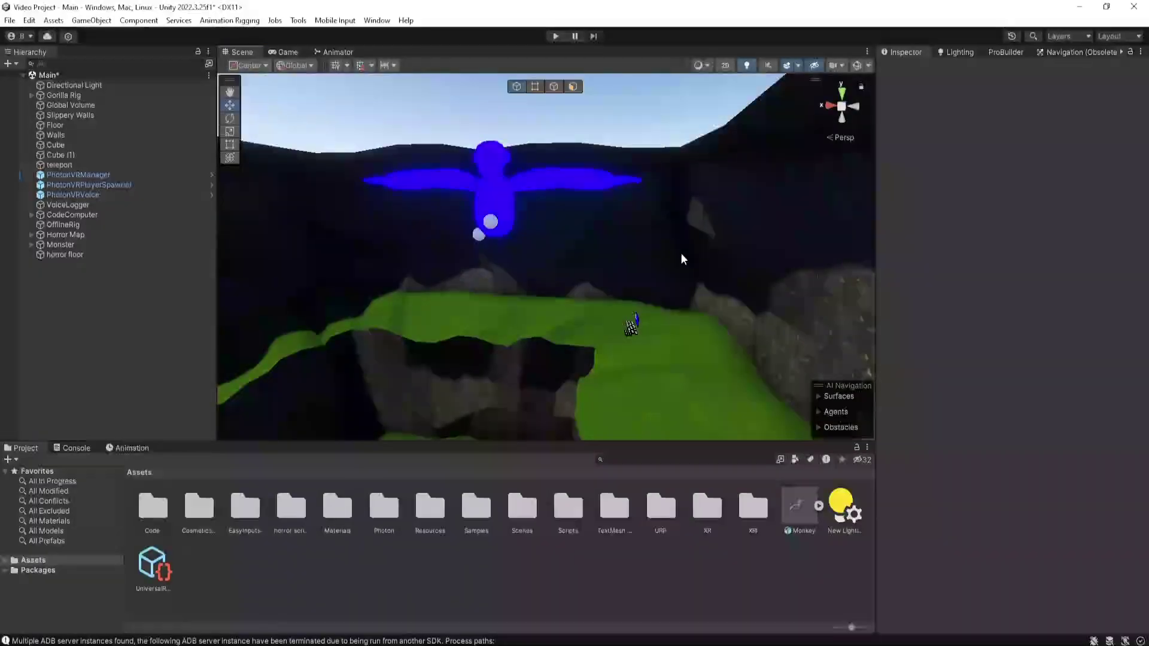
- Create a 3D capsule as a child of LeftHand Controller under GorillaPlayer in the Gorilla Rig
left_click(31, 95)
left_click(40, 124)
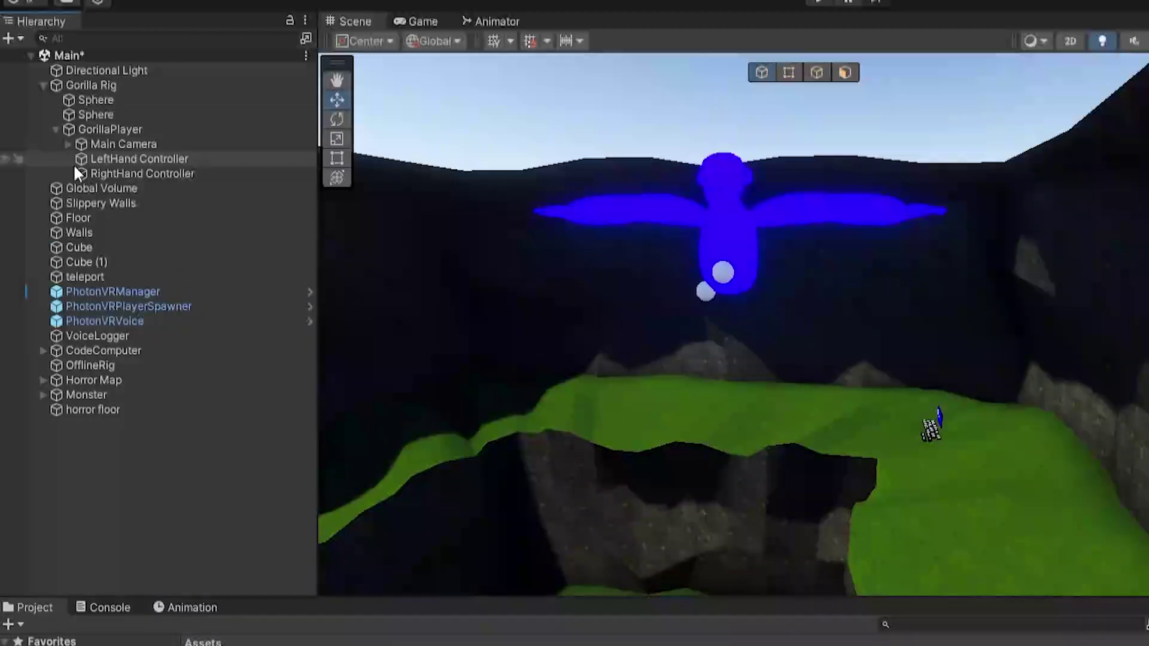
left_click(77, 158)
right_click(115, 157)
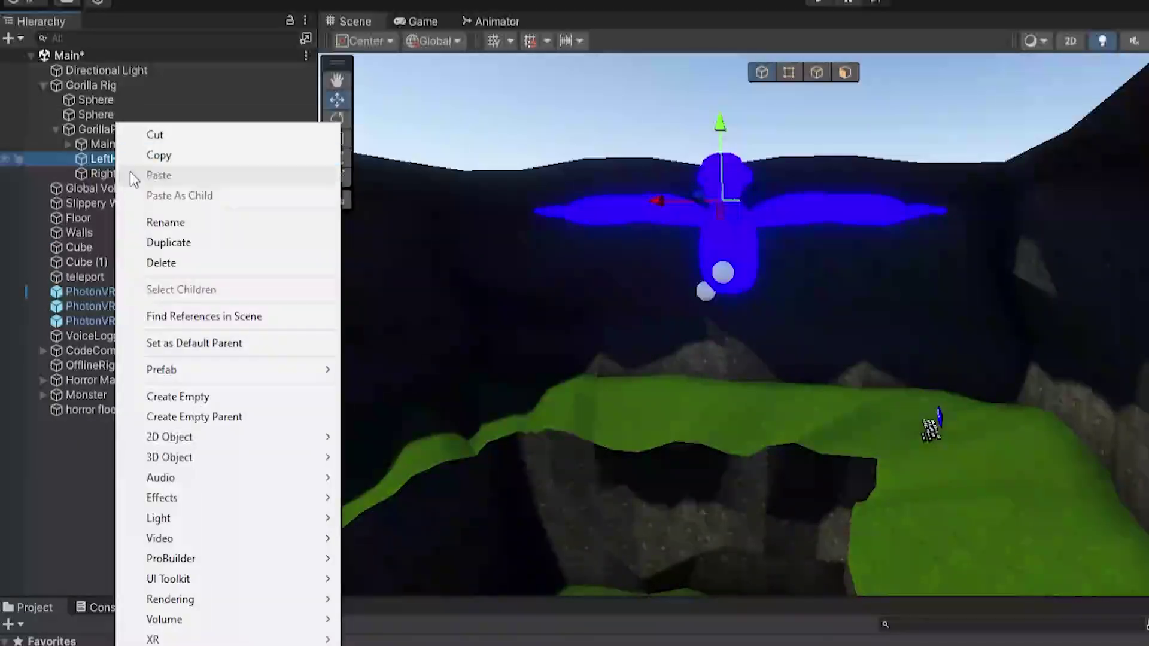
mouse_move(255, 457)
left_click(383, 498)
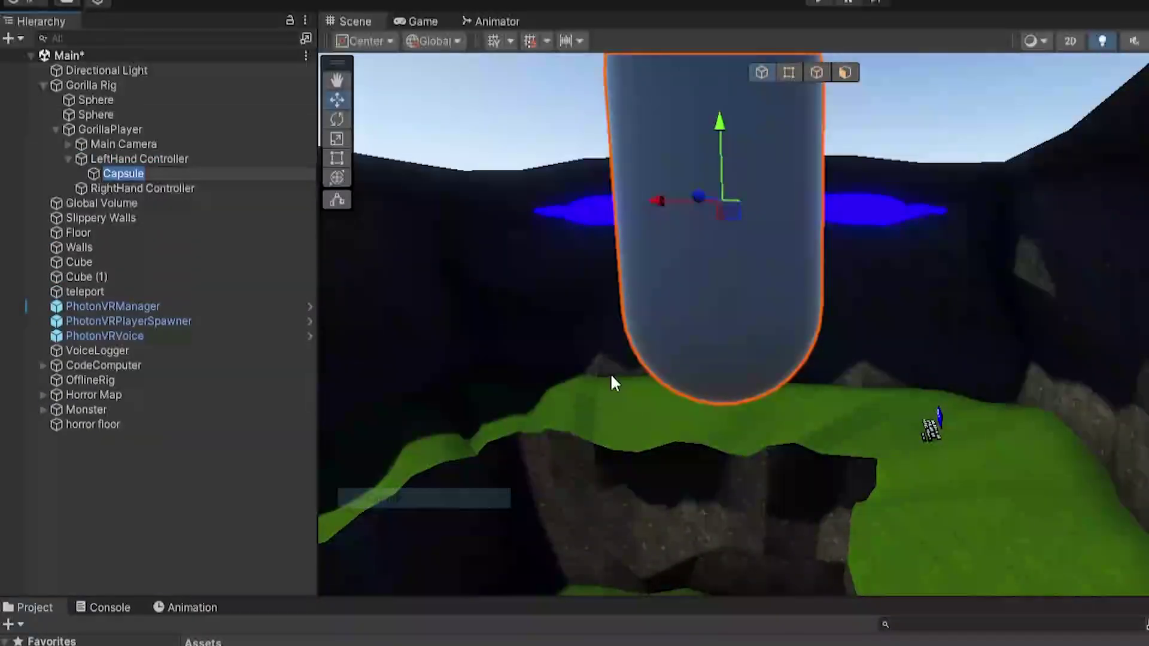
- Scale the new capsule uniformly down to about 0.052 and rotate it 90° about the X axis
right_click_drag(611, 377, 589, 313)
key("r")
left_click_drag(757, 307, 691, 321)
right_click_drag(833, 352, 807, 314)
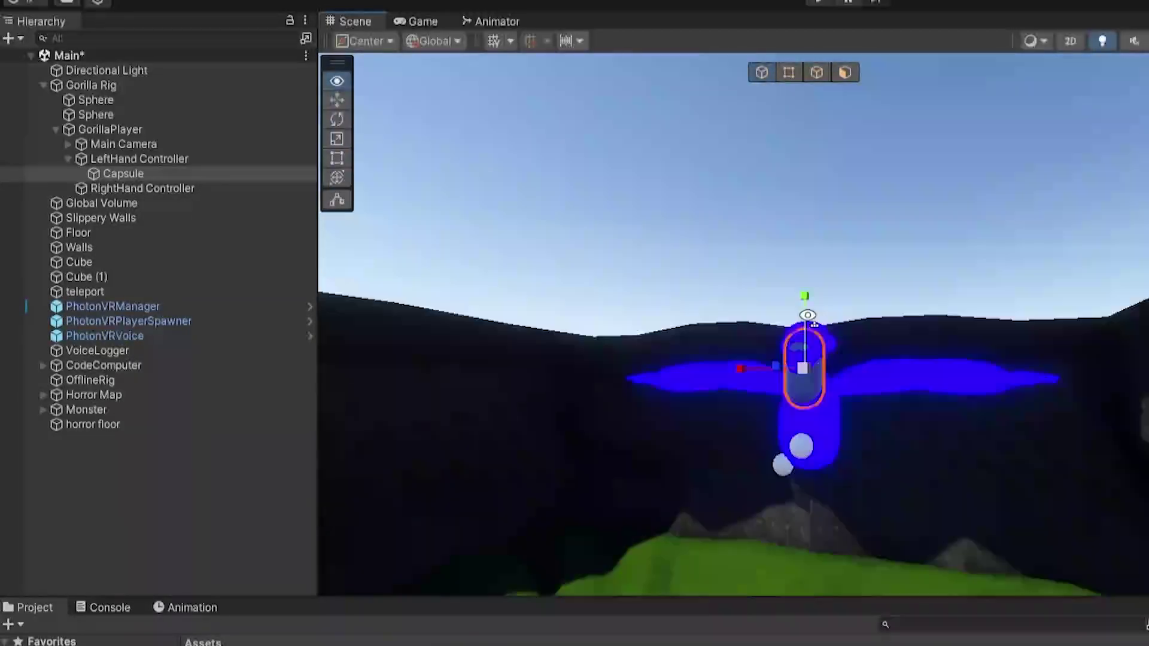
key("e")
left_click_drag(808, 316, 719, 473, "alt")
key("w")
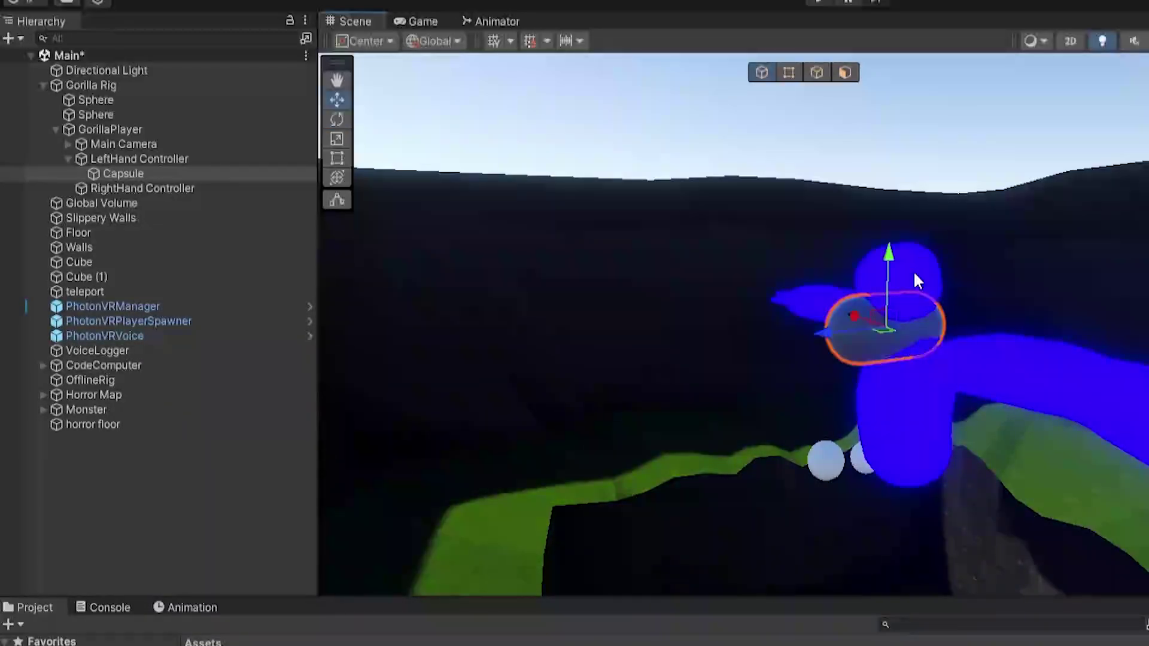
key("r")
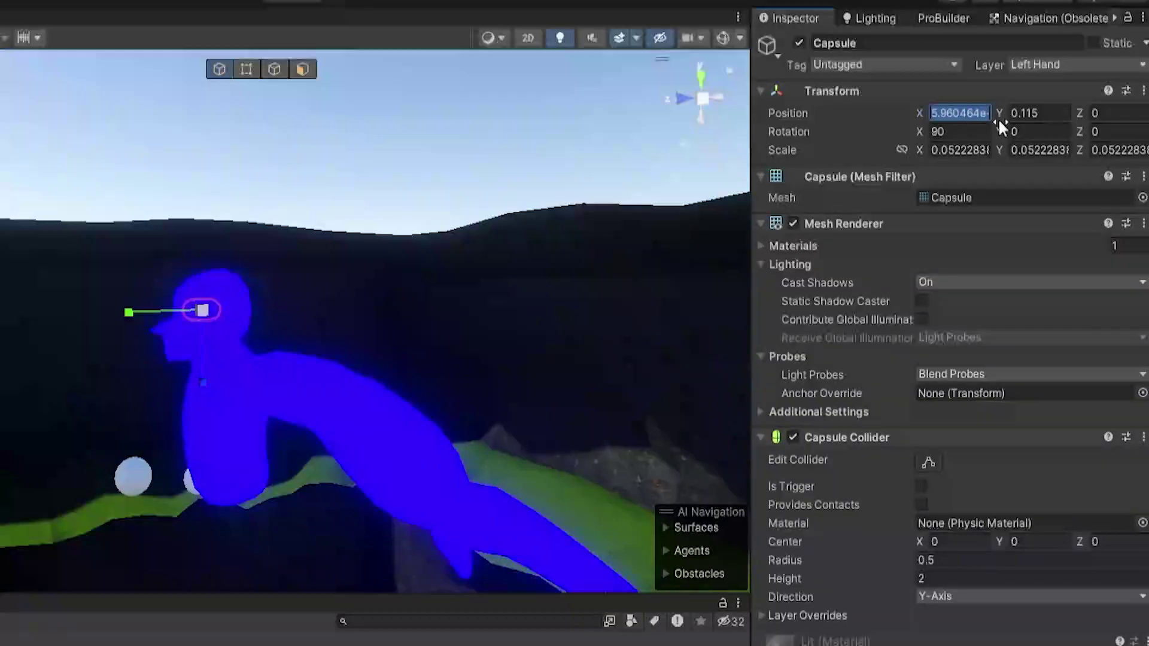
- Set the capsule's X and Y position to 0 and deselect it
type("0")
key("Tab")
left_click(312, 346)
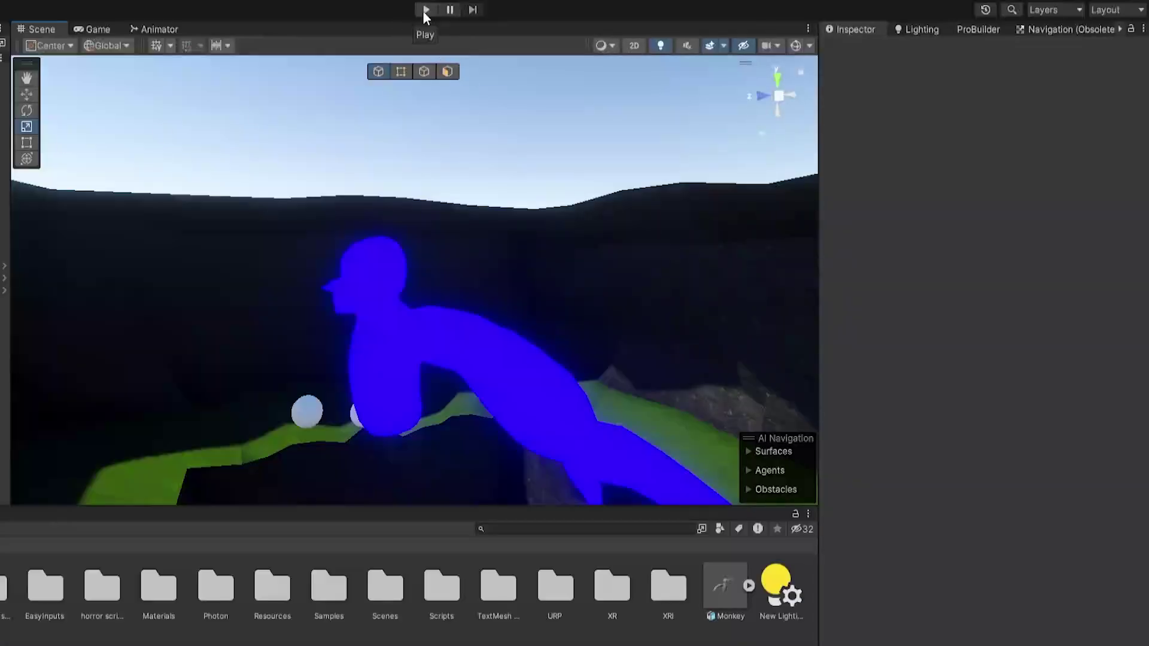
- Run the scene in play mode, inspect the rig's left hand in the Scene view, and stop playing
left_click(425, 10)
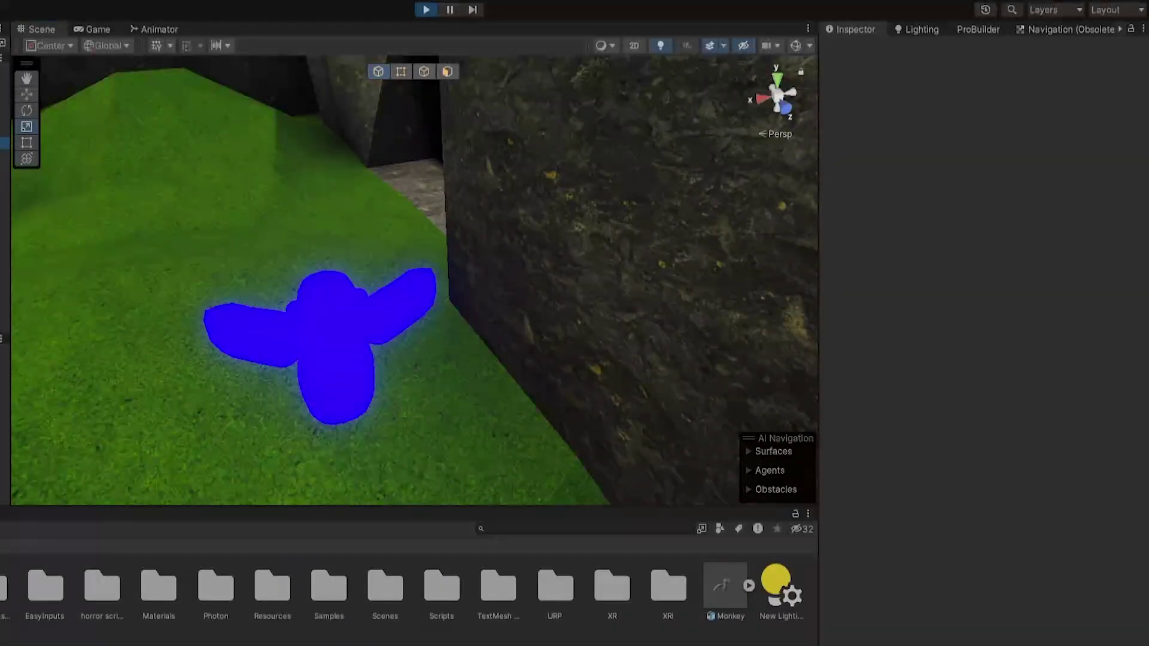
left_click(306, 349)
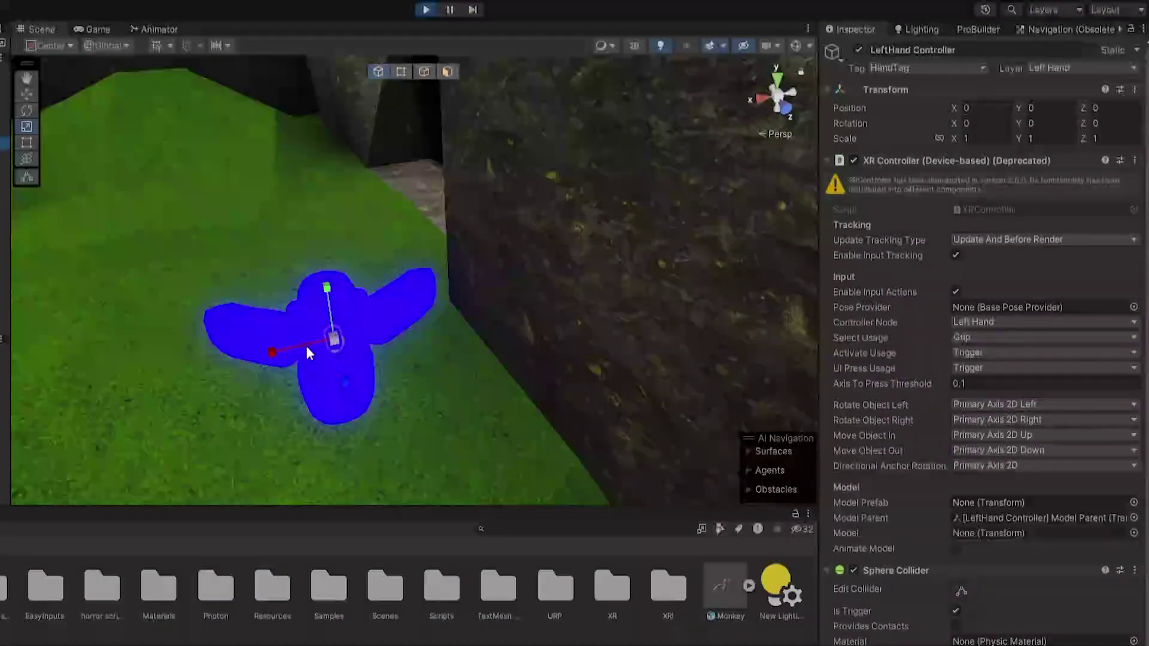
left_click(401, 300)
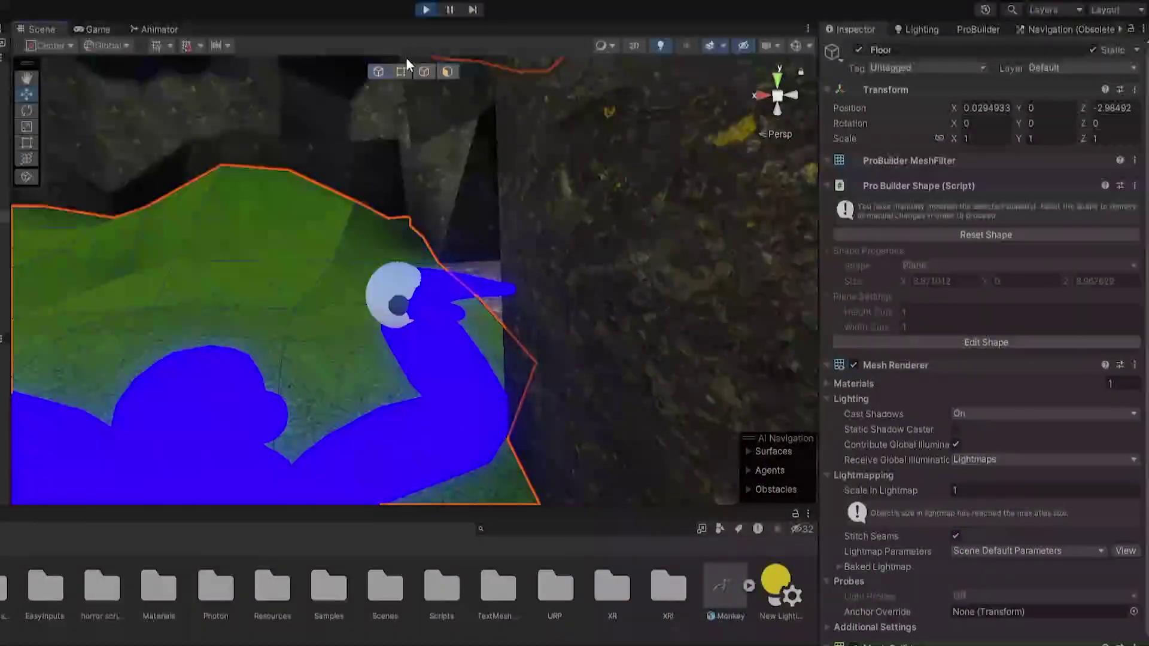
left_click(425, 15)
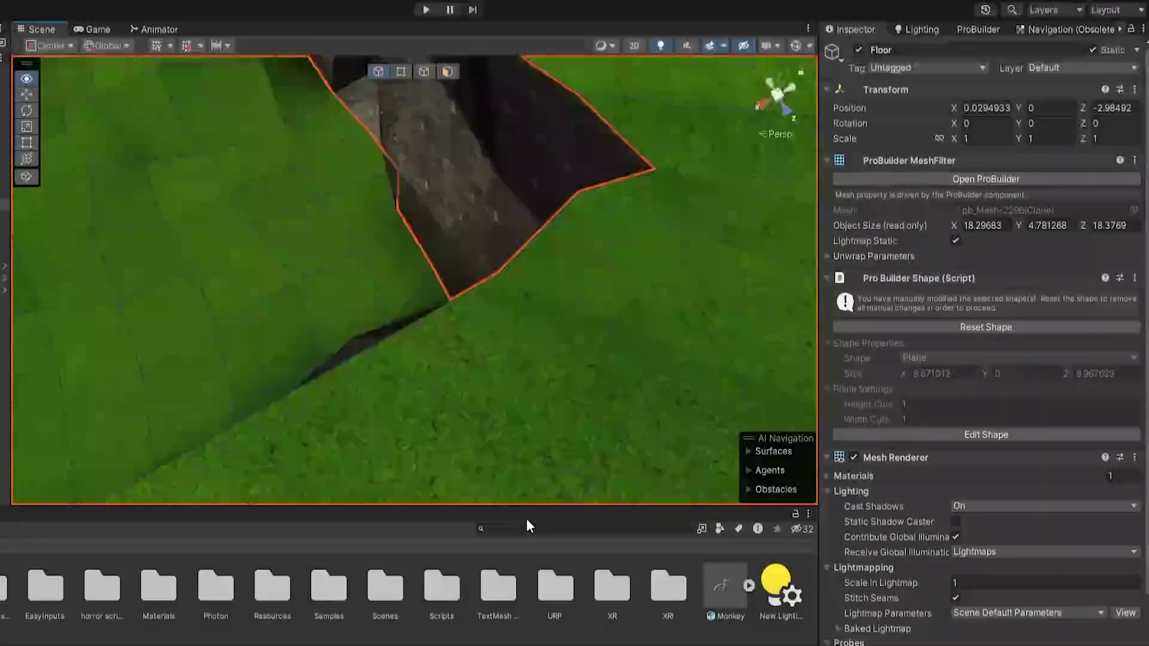
- Expand the Monkey's armature down to both hand bones and frame Hand.L in the view
right_click_drag(526, 518, 505, 360)
right_click_drag(506, 360, 478, 359)
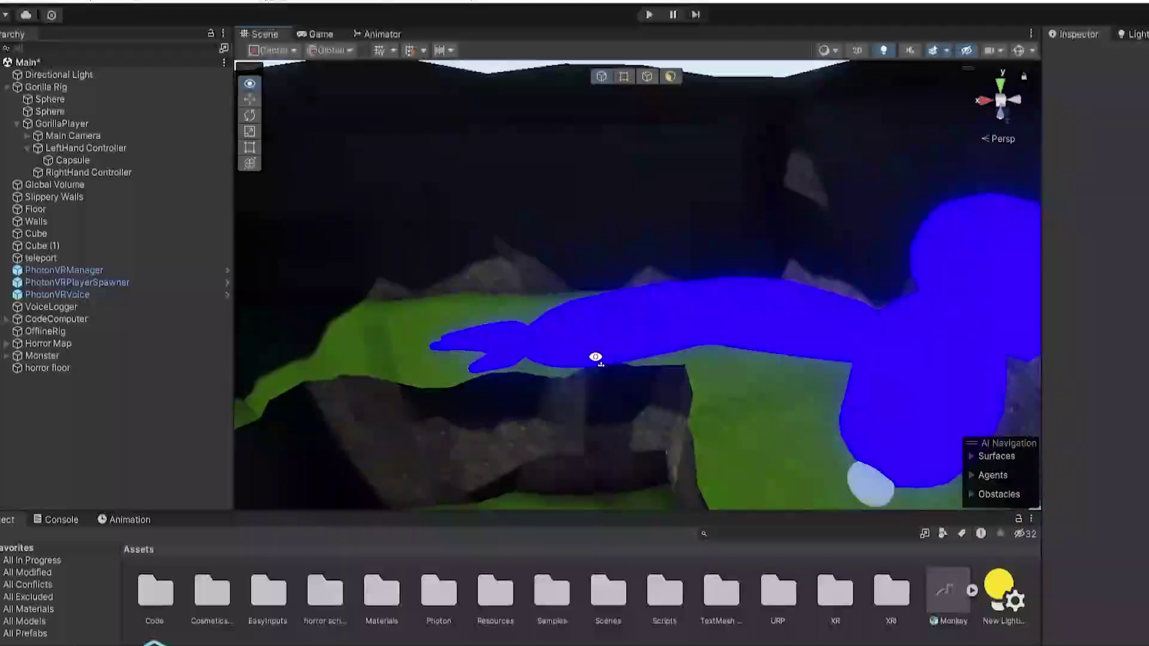
right_click_drag(595, 357, 586, 354)
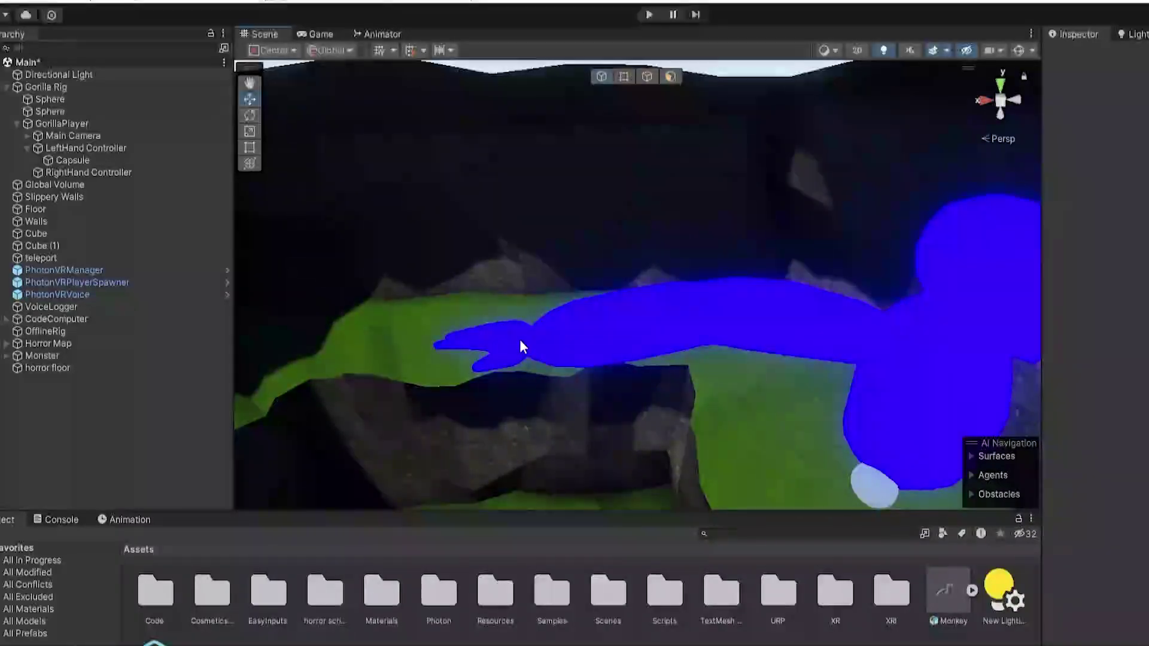
left_click(511, 346)
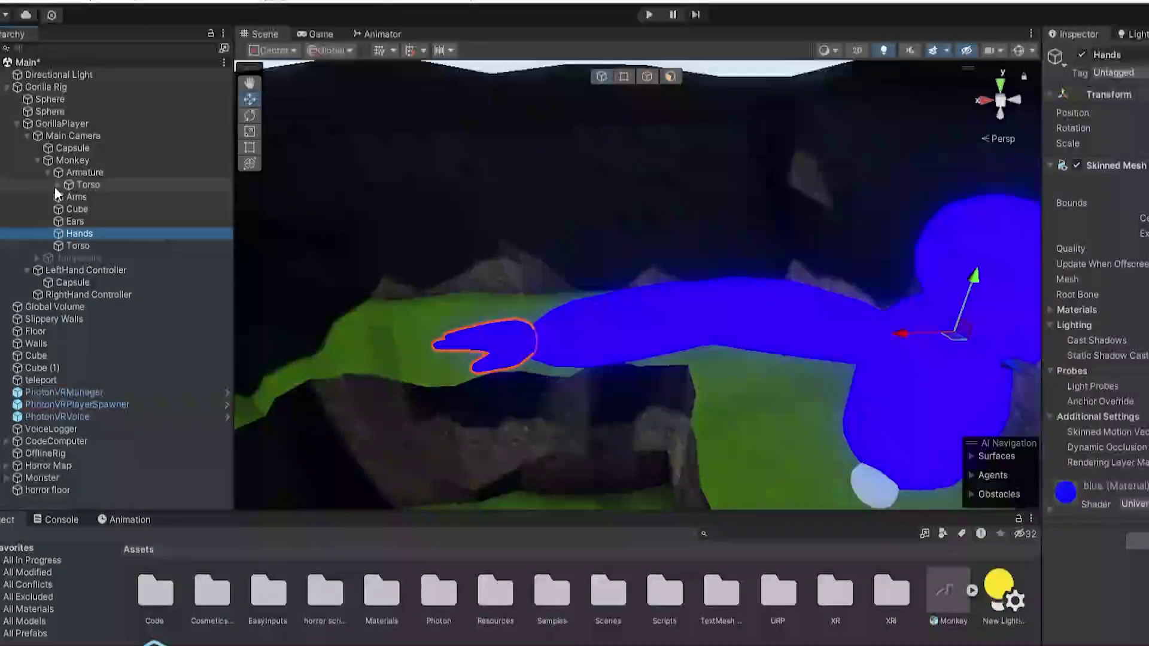
left_click(58, 185)
left_click(78, 222)
left_click(69, 246)
left_click(79, 257)
double_click(113, 233)
- Rotate Hand.L of the scene's Monkey about the vertical axis so the hand points forward
key("e")
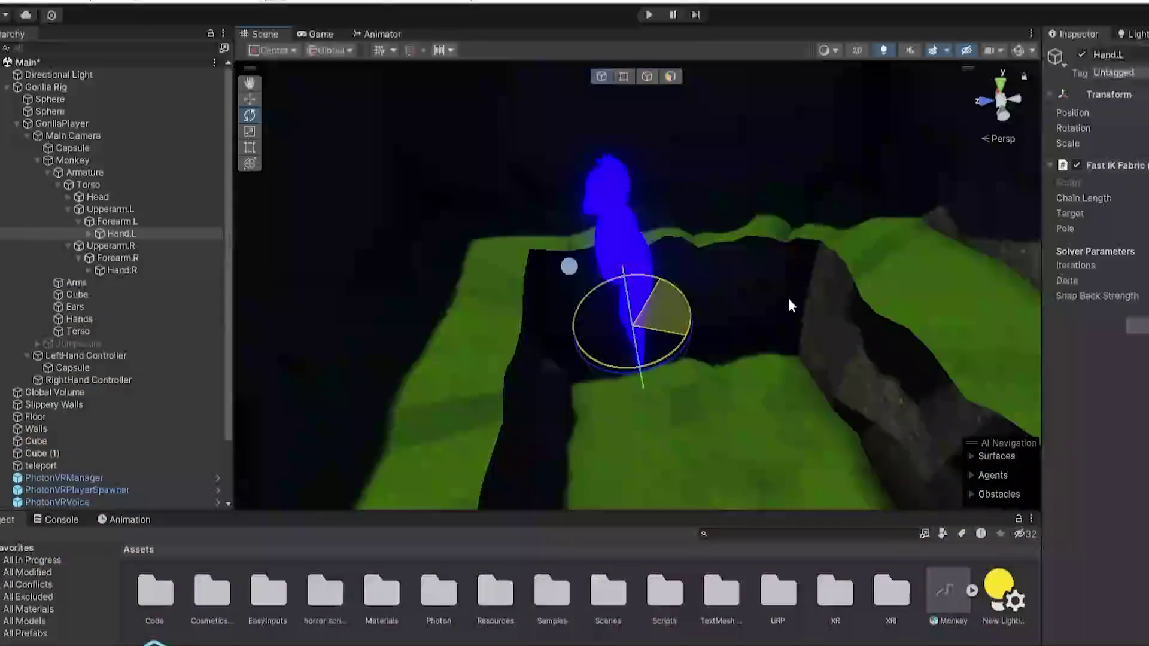
left_click_drag(785, 301, 788, 300)
right_click_drag(716, 320, 1006, 251)
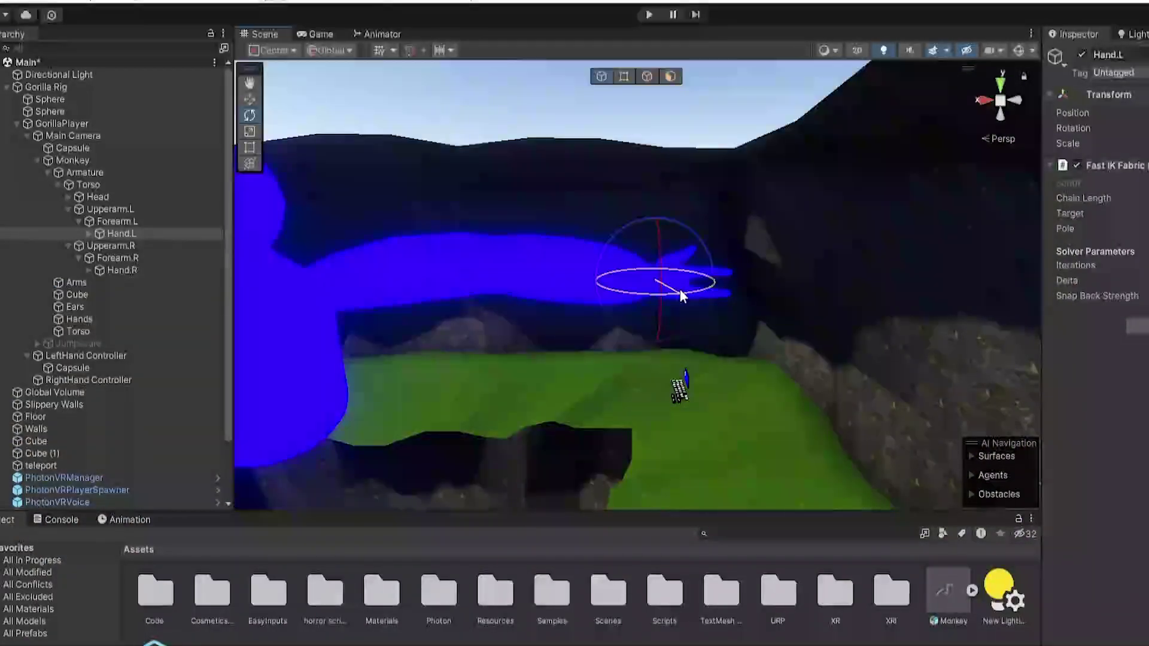
left_click_drag(679, 292, 535, 299)
right_click_drag(551, 300, 539, 296)
- Rotate Hand.R of the scene's Monkey about the vertical axis to match the other hand
left_click(122, 270)
right_click_drag(584, 257, 981, 298)
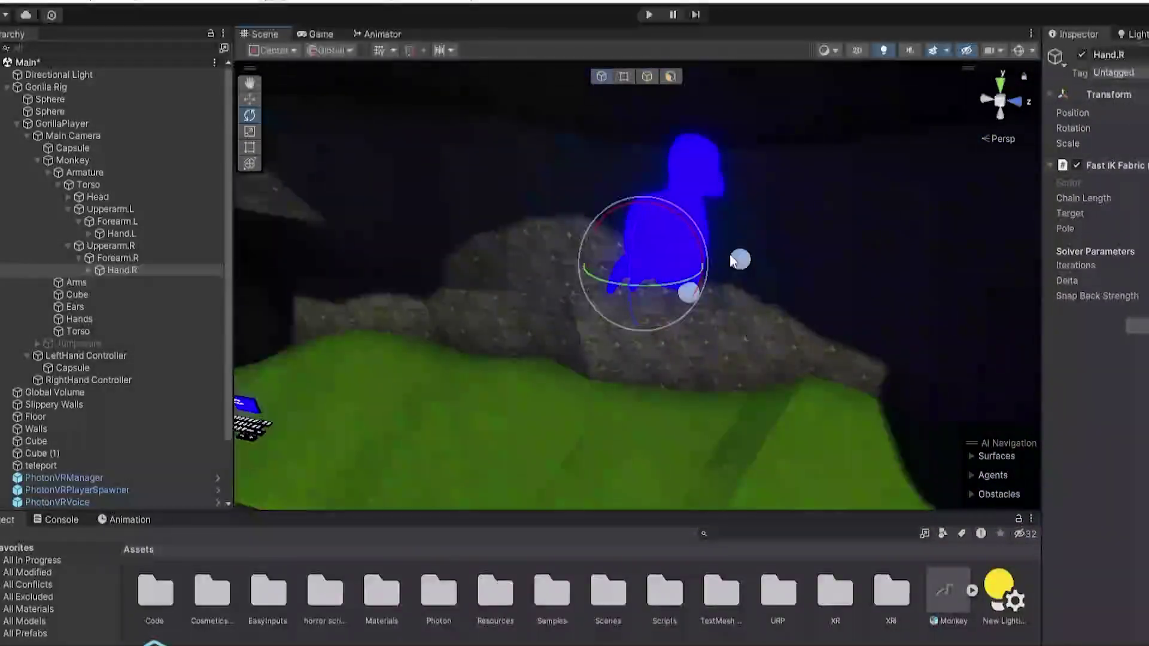
right_click_drag(577, 149, 584, 338)
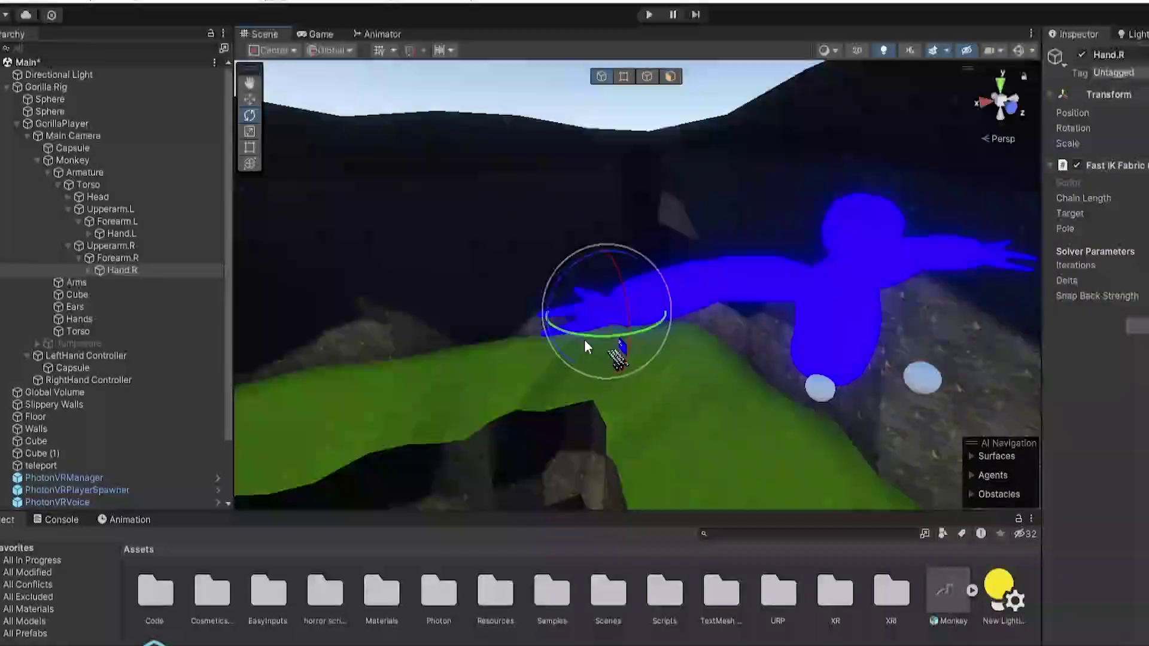
left_click_drag(584, 338, 759, 346)
right_click_drag(759, 345, 631, 336)
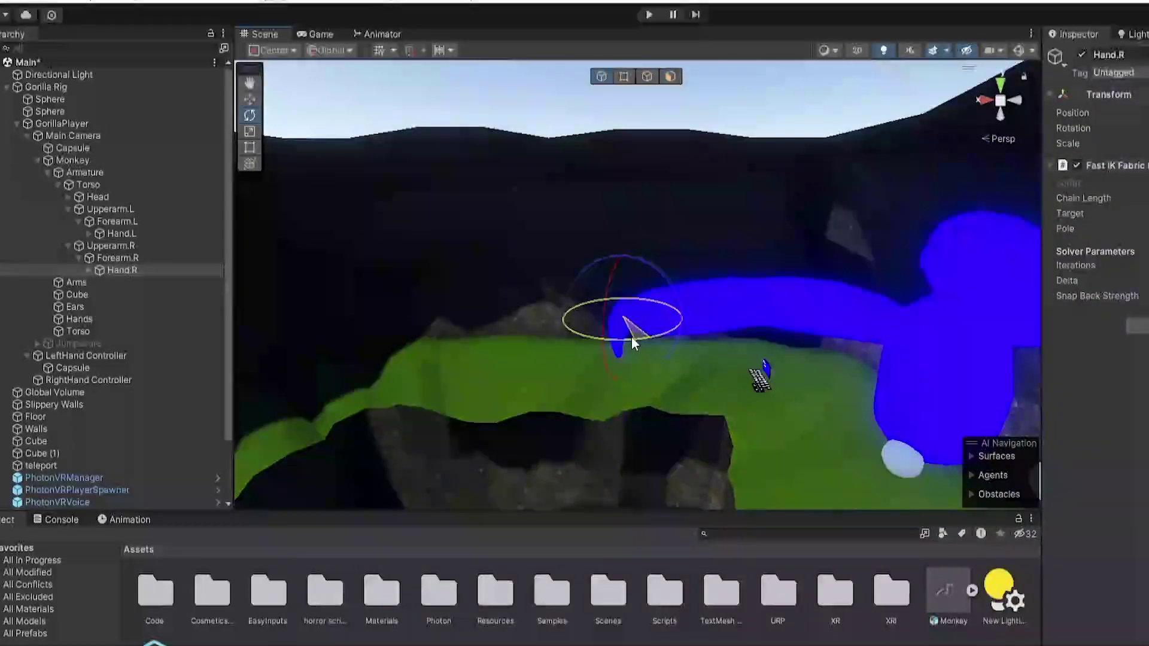
- Open the Player prefab from the PhotonVR folder inside Resources
double_click(472, 607)
double_click(218, 594)
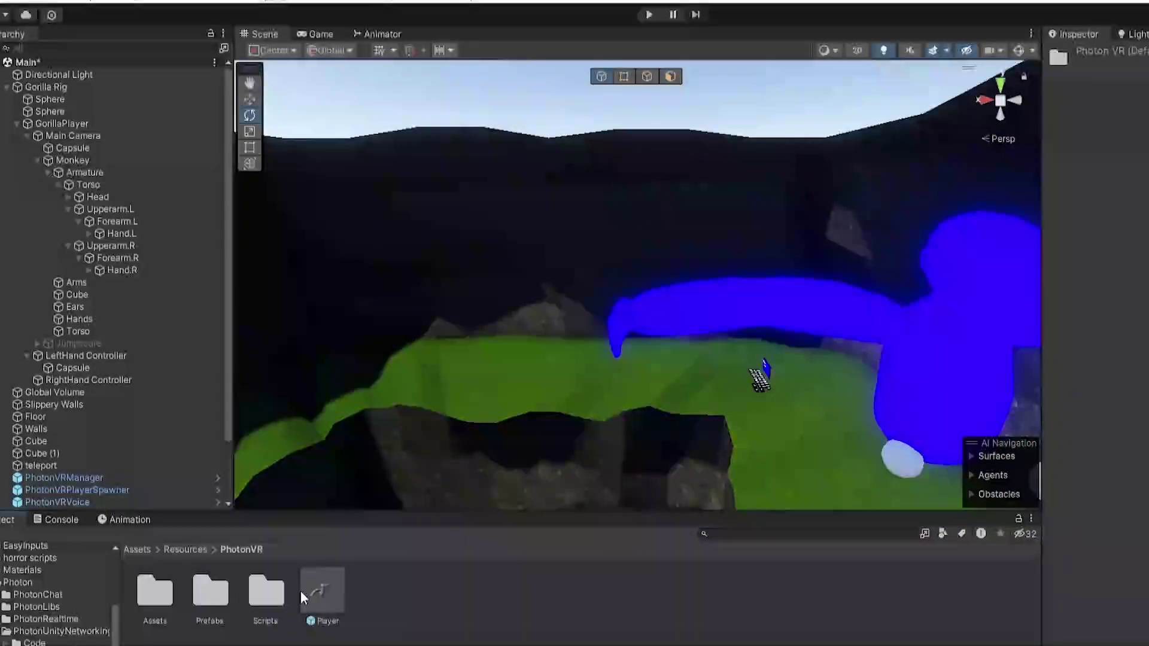
double_click(323, 591)
- Rotate Hand.L in the Player prefab's armature so the hand points forward
right_click_drag(480, 407, 599, 263)
left_click(138, 264)
left_click_drag(592, 227, 671, 174)
right_click_drag(670, 174, 718, 275)
left_click_drag(760, 291, 557, 309)
- Rotate Hand.R in the Player prefab's armature so it points forward like the other hand
left_click(120, 338)
left_click_drag(383, 335, 837, 340, "alt")
left_click_drag(678, 328, 643, 216)
left_click_drag(673, 360, 773, 352)
right_click_drag(775, 357, 644, 314)
left_click_drag(653, 316, 653, 315)
right_click_drag(652, 315, 596, 311)
left_click_drag(594, 309, 599, 311)
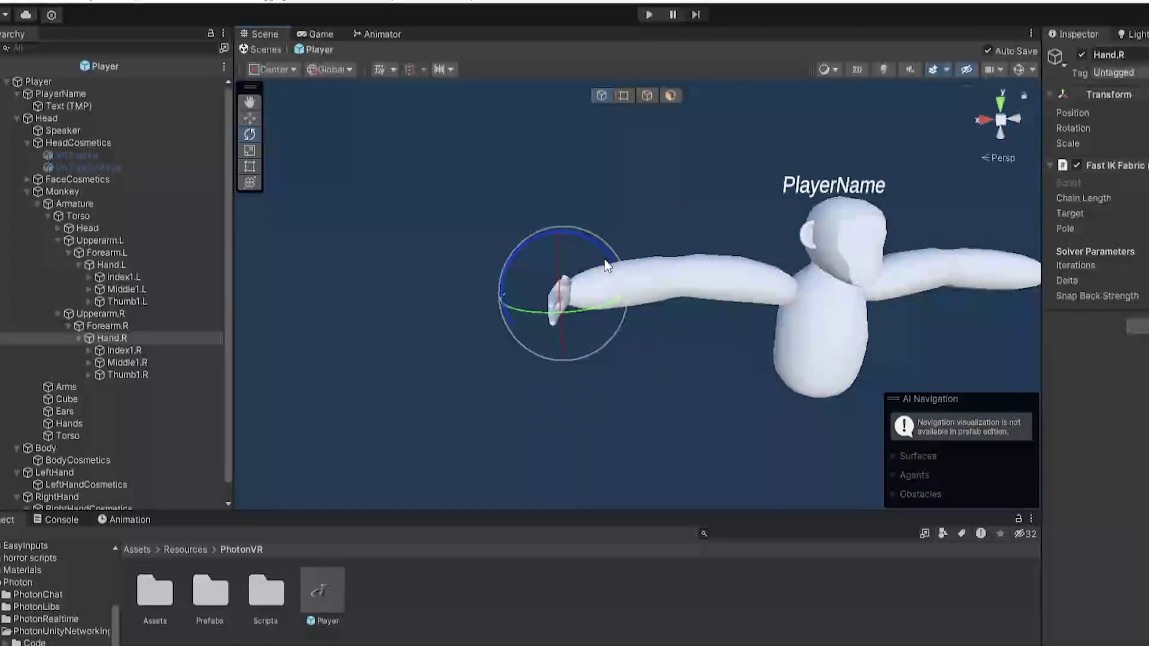
- Check the rotated hands on the Player prefab and return to the Main scene
left_click(684, 618)
key("s")
right_click_drag(632, 362, 496, 331)
key("d")
left_click(2, 66)
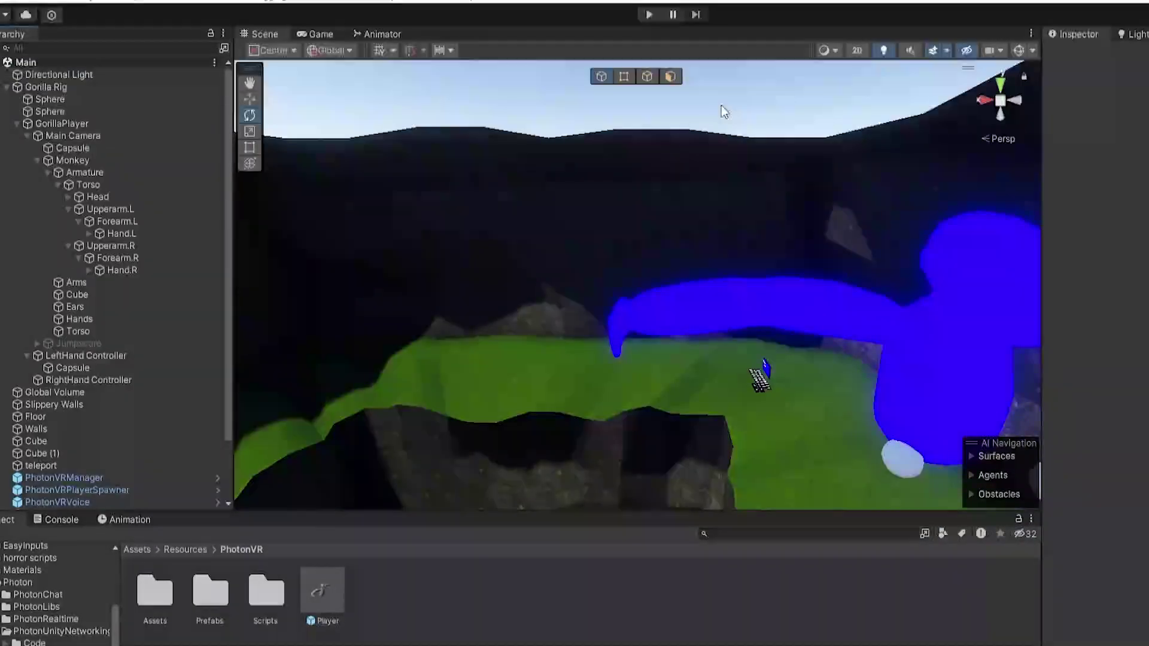
- Enter play mode and raise LeftHand Controller so the left hand is clear of the body
left_click(651, 16)
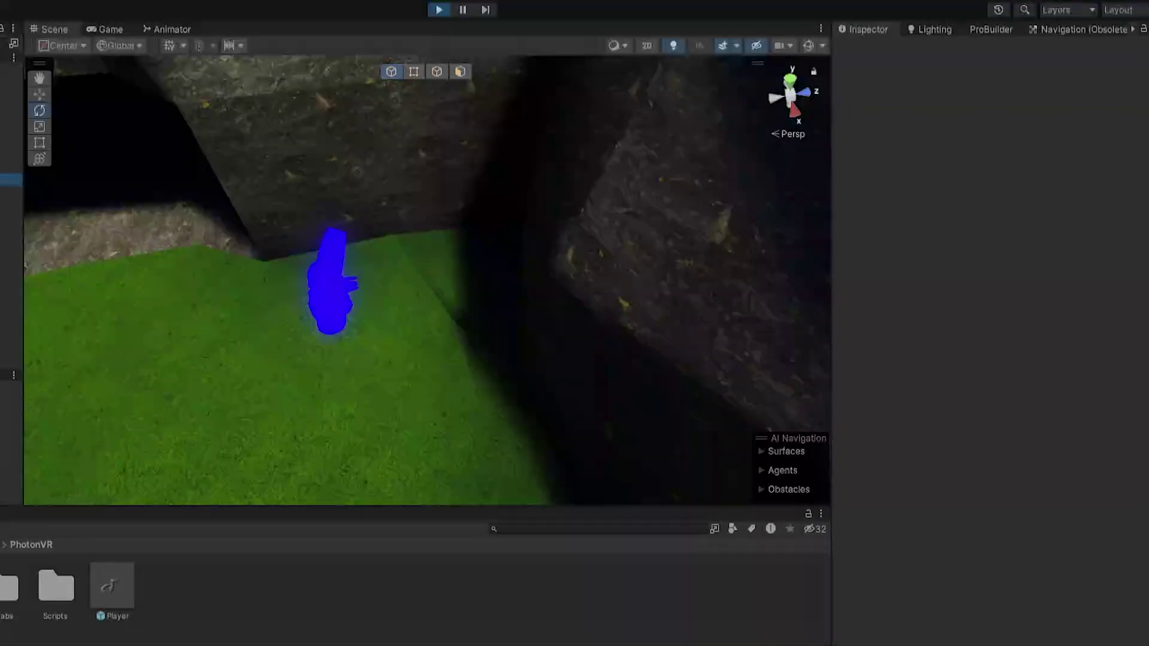
left_click(551, 276)
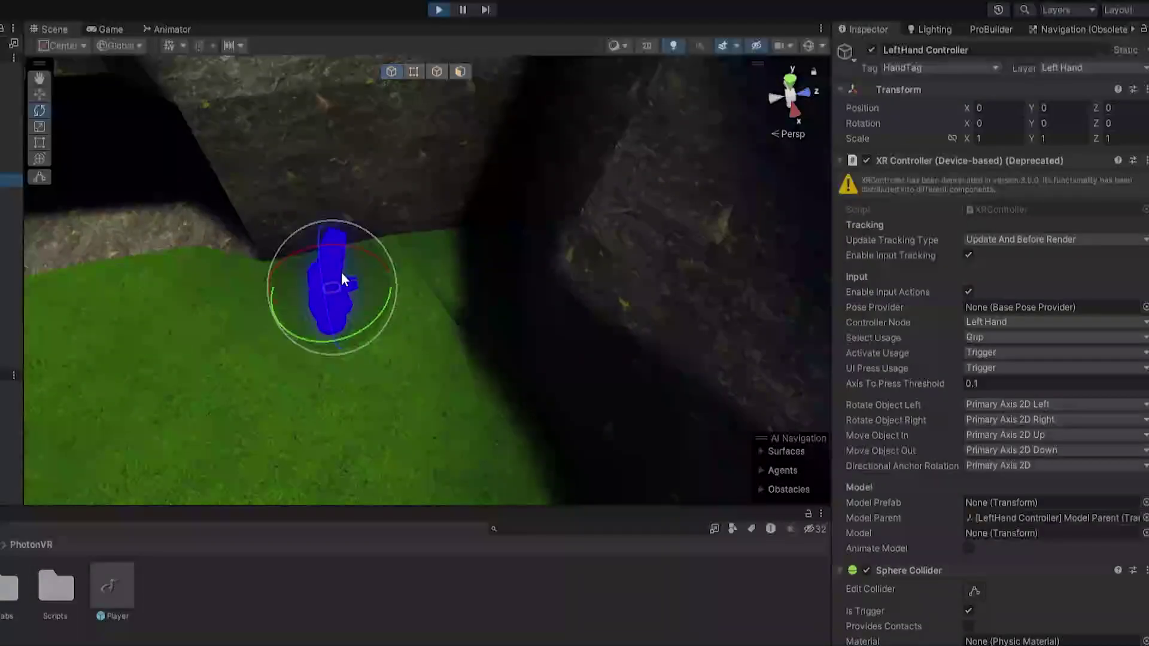
key("w")
left_click_drag(340, 289, 342, 225)
key("w")
right_click_drag(342, 225, 264, 182)
- Scale the capsule under LeftHand Controller uniformly down to about 0.0196
left_click(417, 299)
right_click_drag(413, 298, 367, 277)
key("w")
key("s")
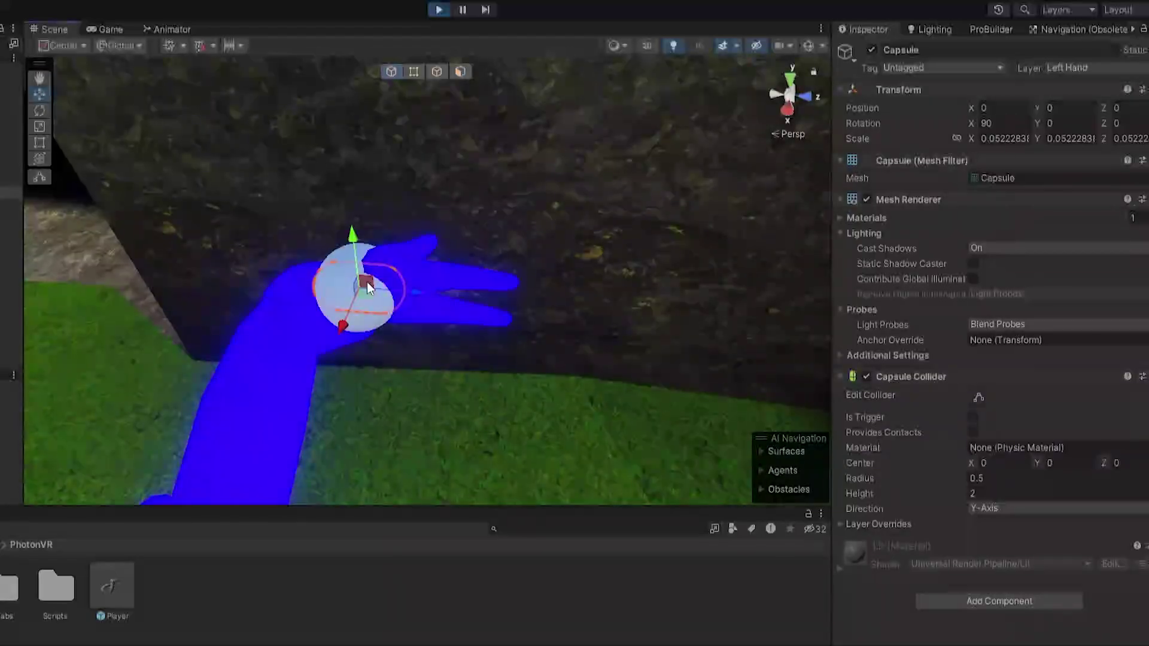
key("r")
left_click_drag(367, 282, 446, 296)
- Move the capsule onto a left fingertip at about X -0.013, Y 0.0123, Z 0.1623 and adjust its scale to about 0.0236
right_click_drag(446, 297, 494, 238)
key("w")
left_click_drag(404, 253, 399, 241)
key("d")
right_click_drag(400, 240, 126, 222)
key("w")
left_click_drag(240, 214, 296, 219)
right_click_drag(297, 220, 616, 190)
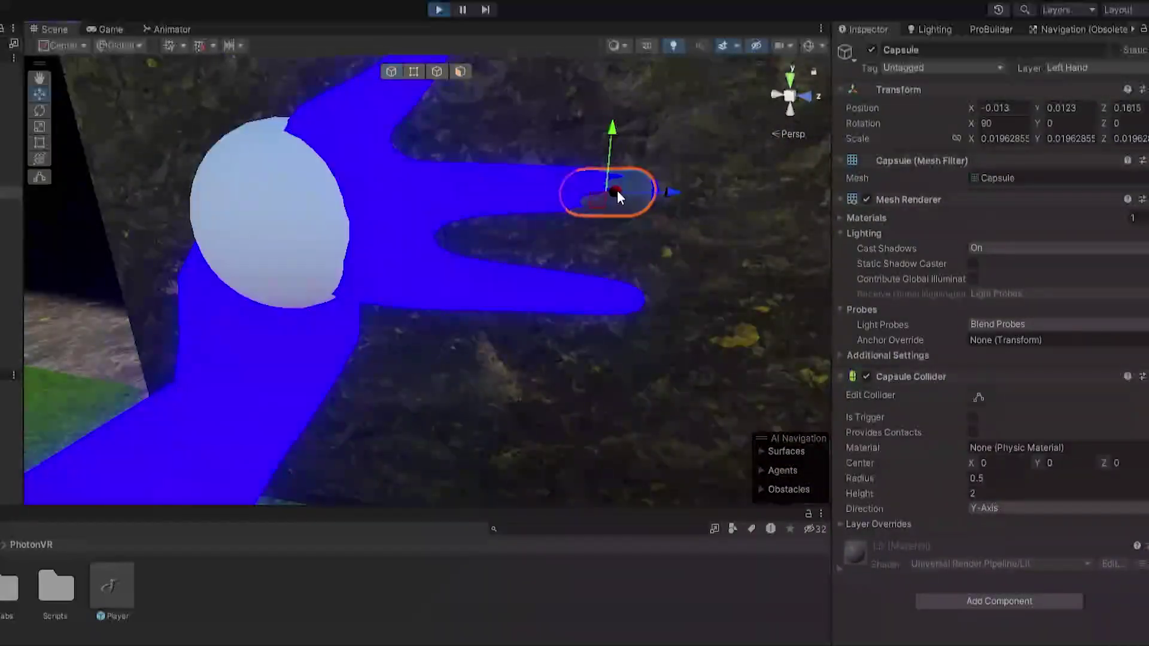
left_click_drag(667, 192, 627, 189)
right_click_drag(669, 189, 583, 245)
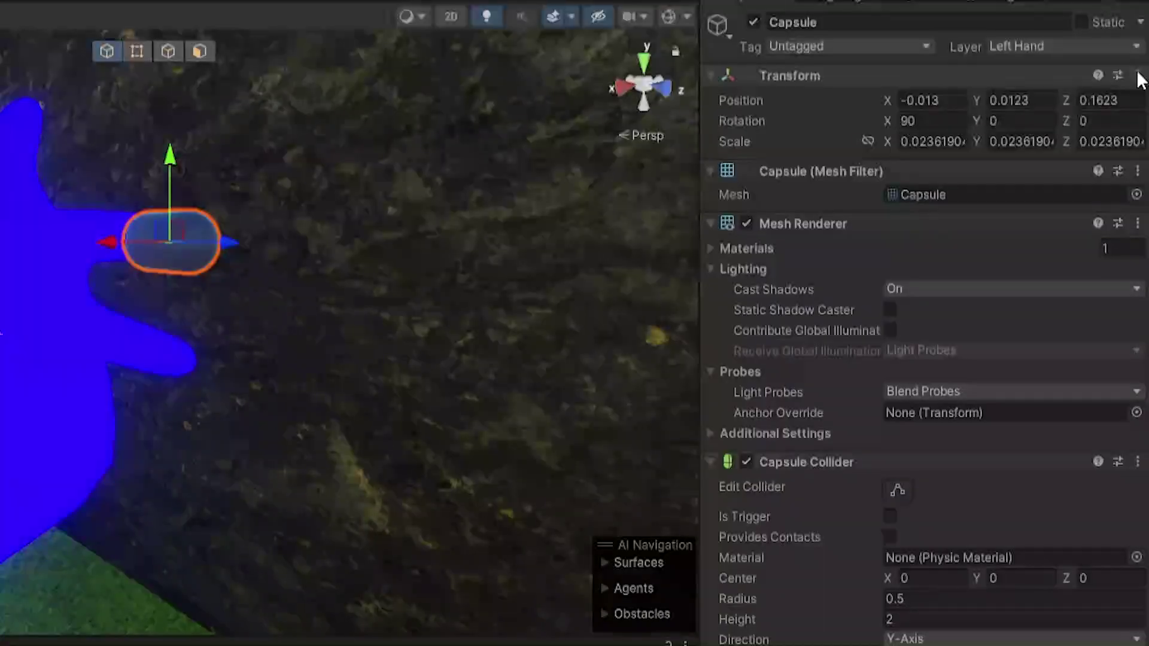
- Copy the capsule's Transform component and stop play mode
left_click(1147, 87)
mouse_move(1046, 238)
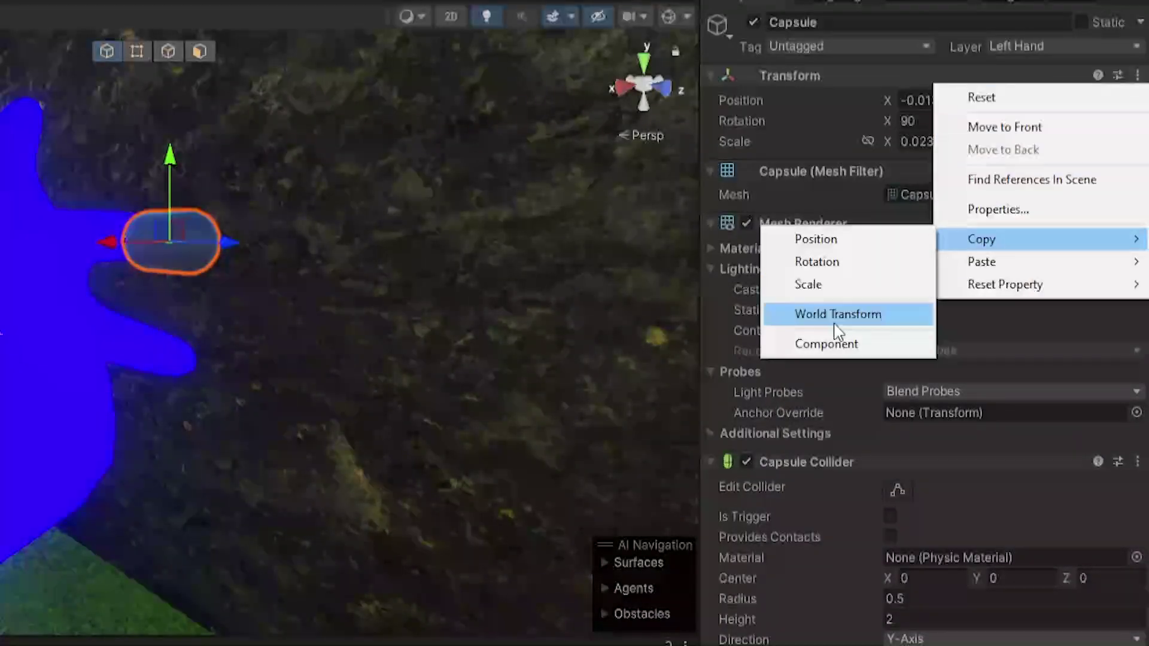
left_click(802, 341)
left_click(229, 11)
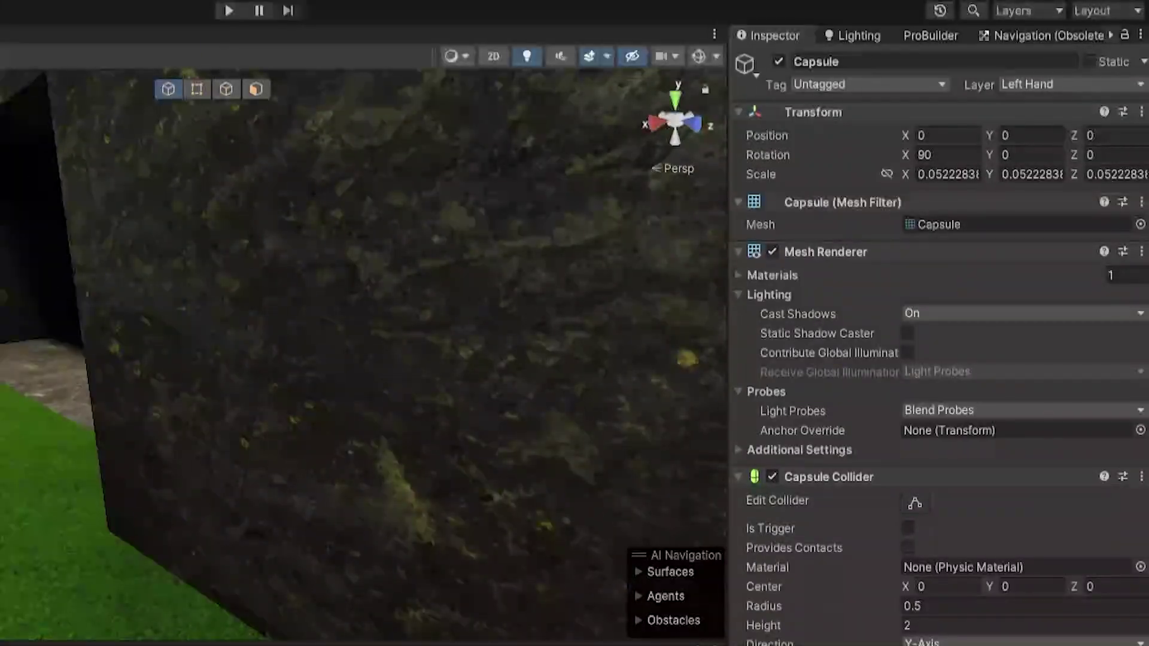
- Paste the copied component values into the capsule's Transform
left_click(1141, 112)
mouse_move(1051, 288)
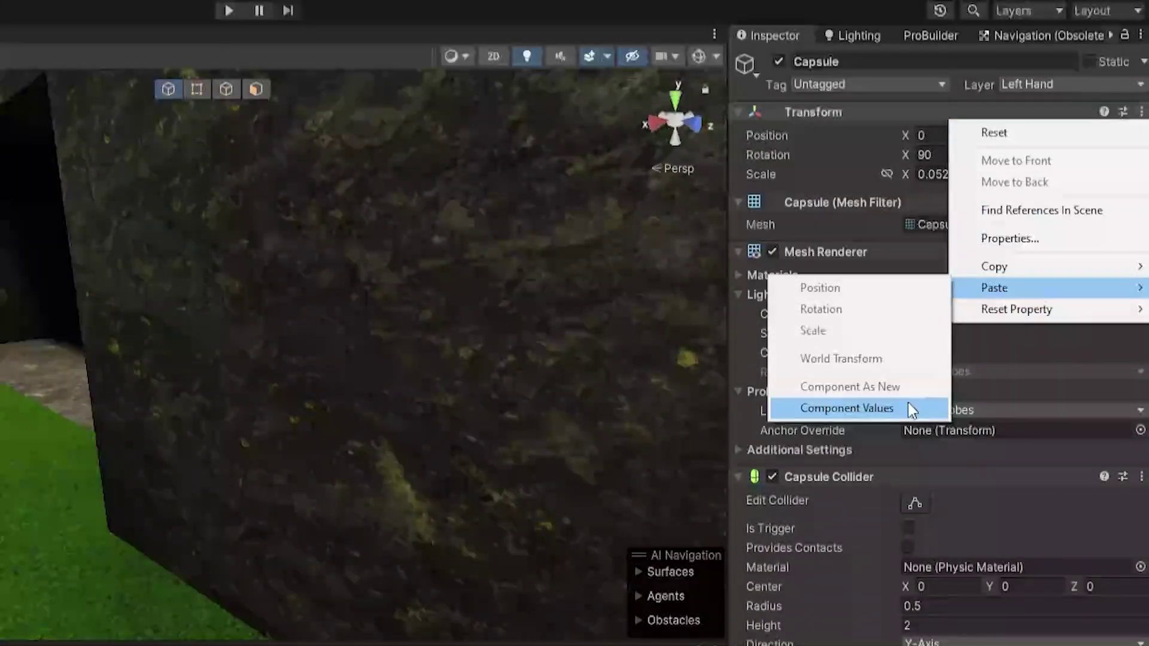
left_click(906, 405)
right_click_drag(239, 431, 192, 640)
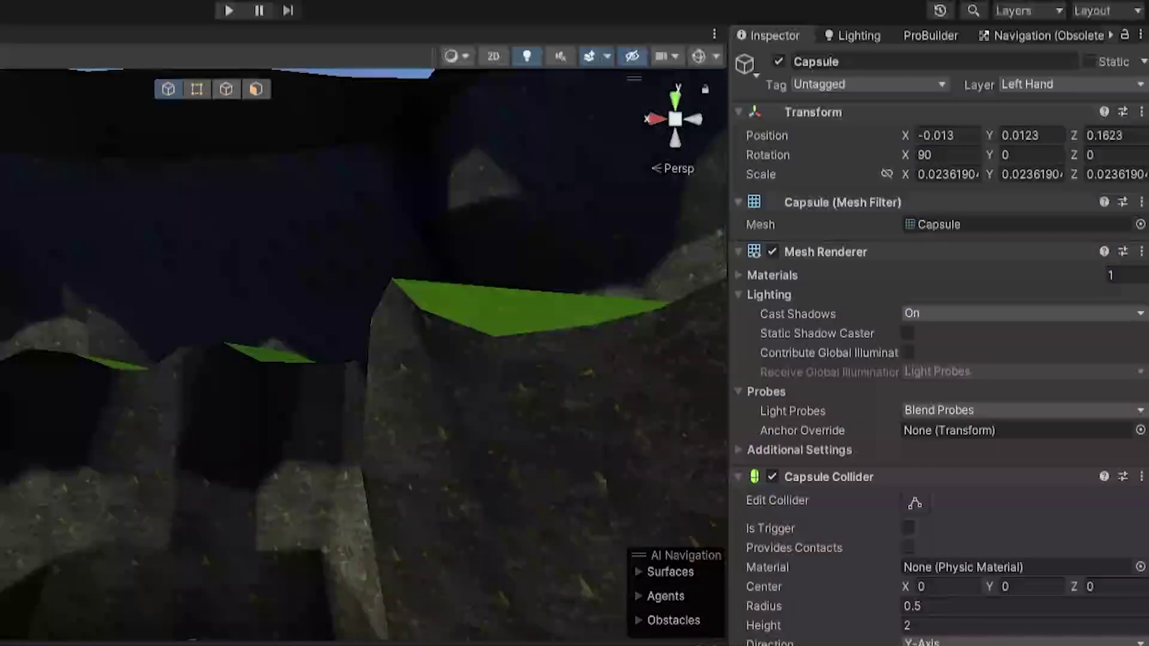
- Make the capsule's collider a trigger, assign the NonCollidable layer, and rename the object Left Finger Collider
left_click(907, 529)
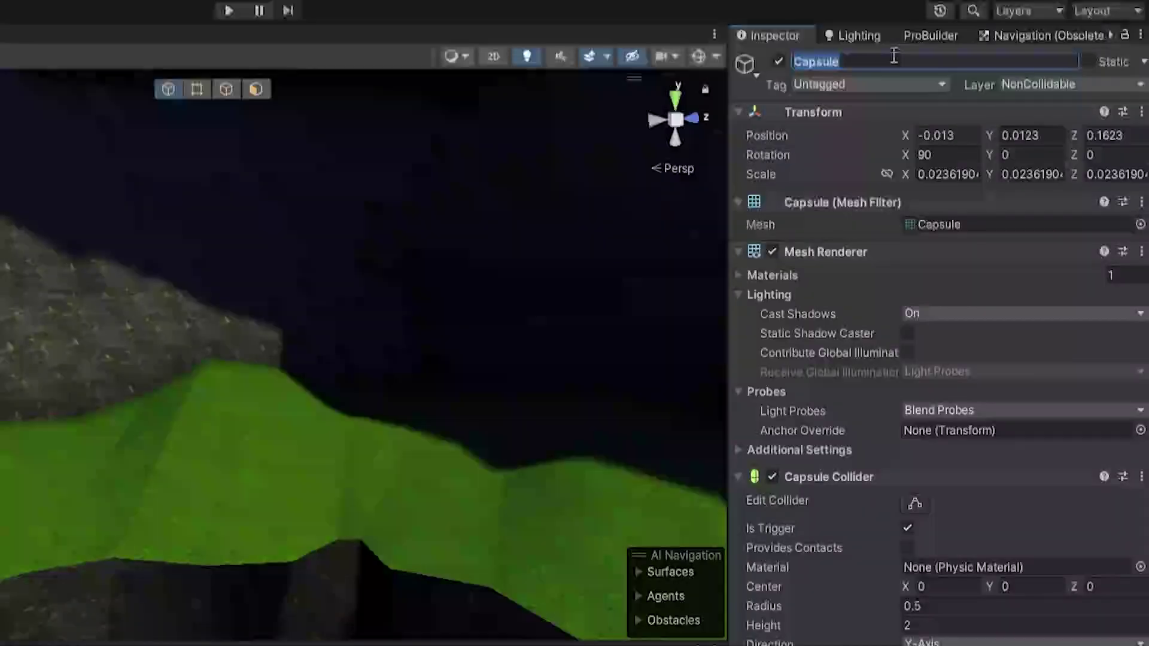
type("Left H")
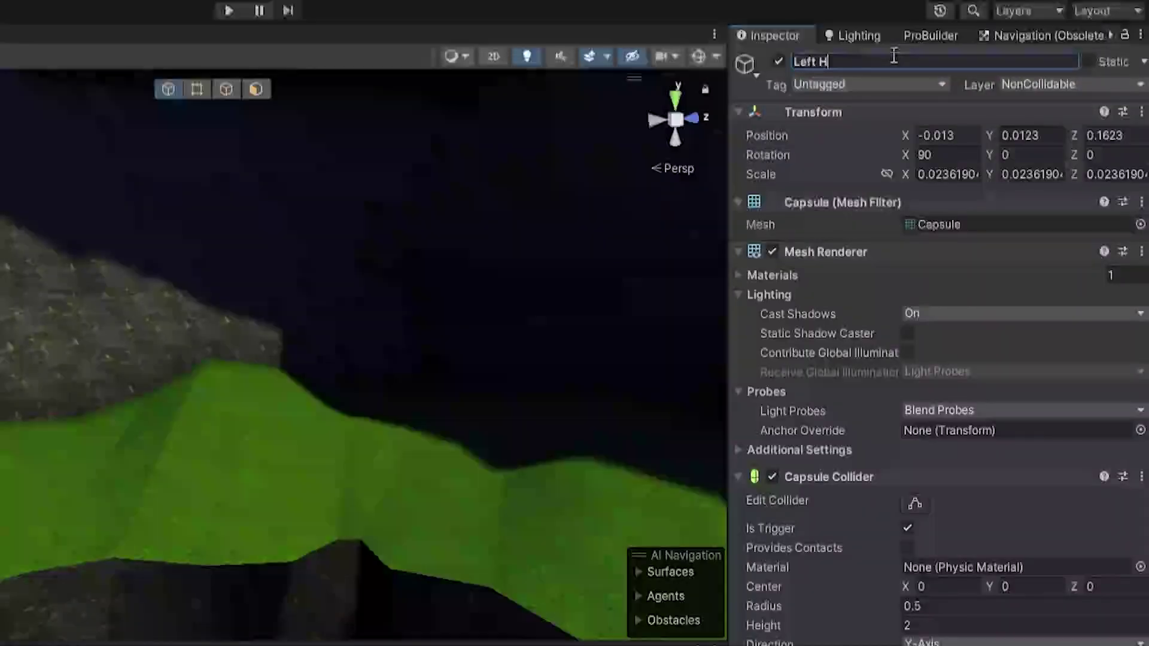
type(" Finger Col")
type("lider")
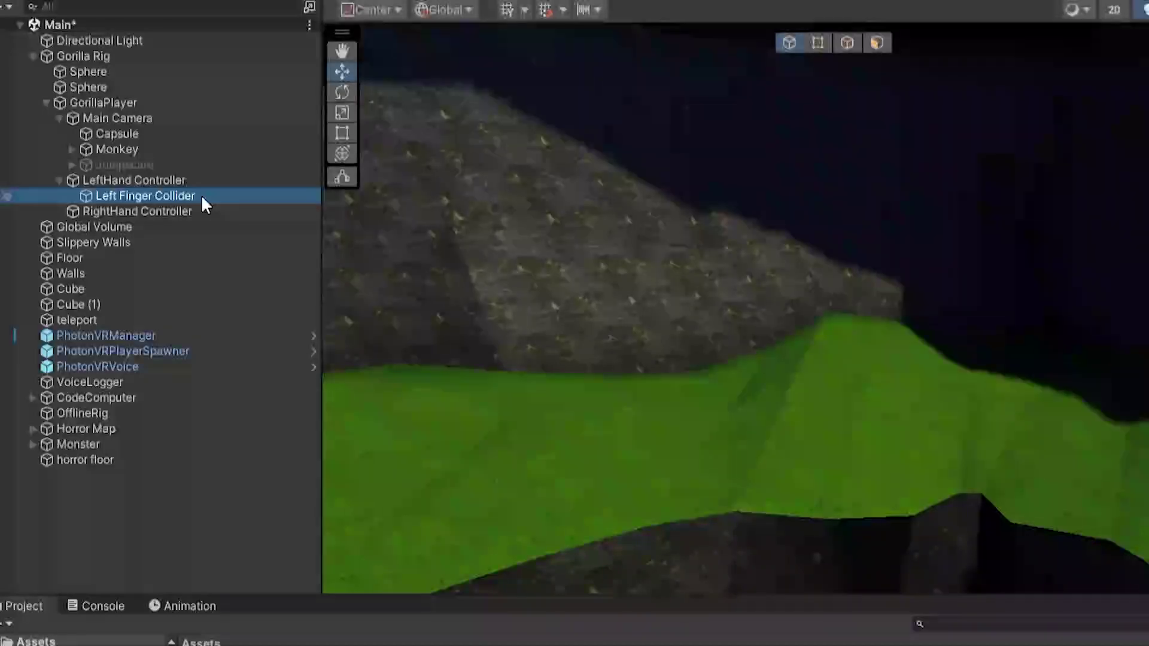
- Duplicate the Left Finger Collider, parent the copy to RightHand Controller and rename it Right Finger Collider
key("ctrl+d")
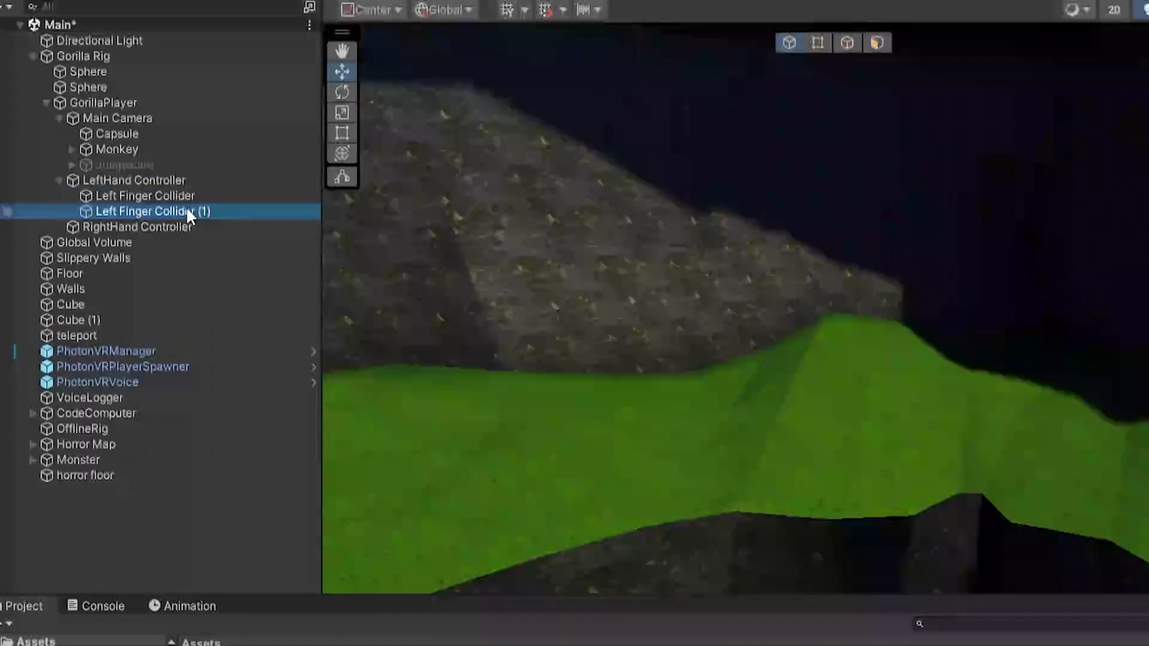
left_click_drag(182, 211, 178, 229)
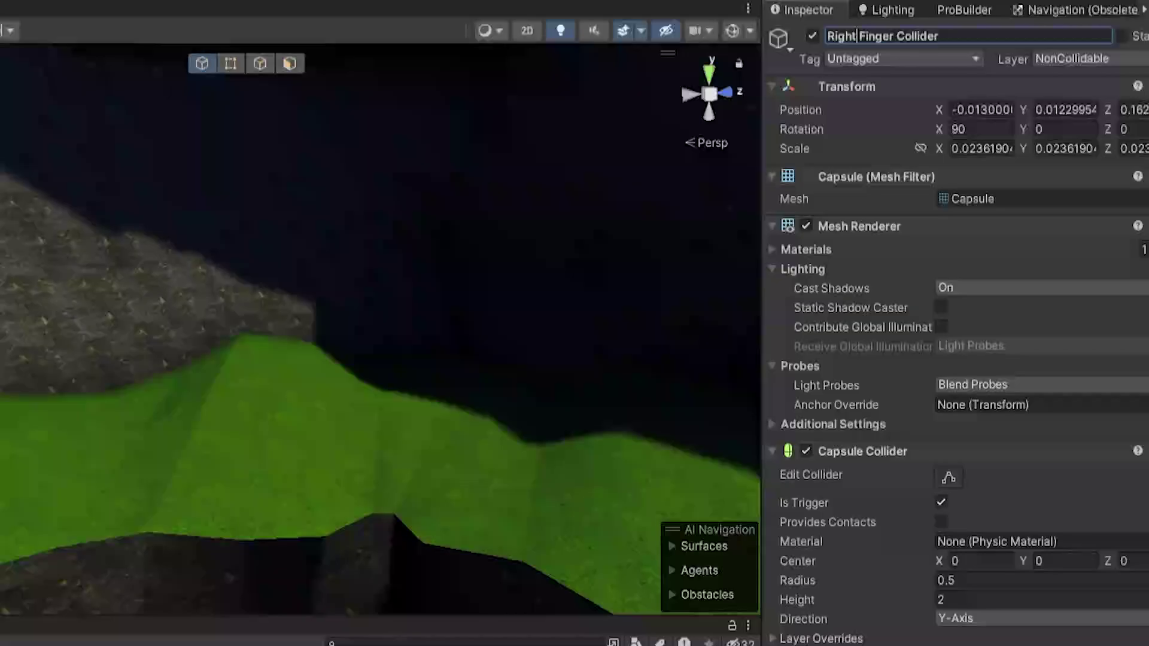
- Enter play mode and move the Right Finger Collider onto the right hand's fingertip, at about X 0.0129
left_click(321, 5)
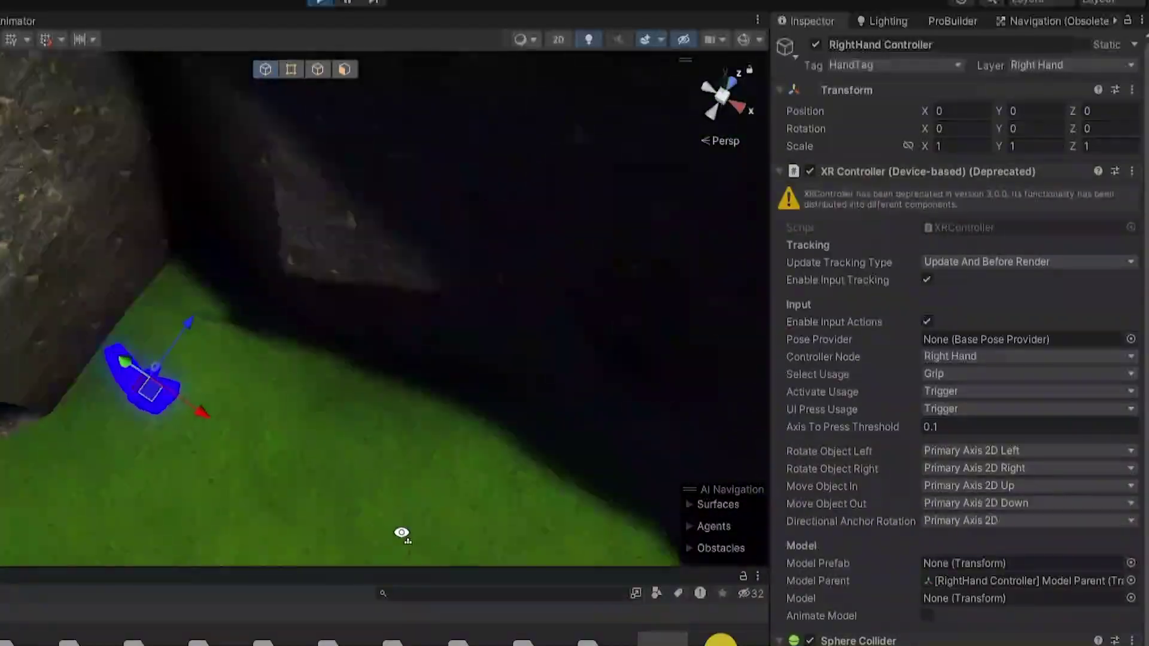
right_click_drag(402, 533, 310, 338)
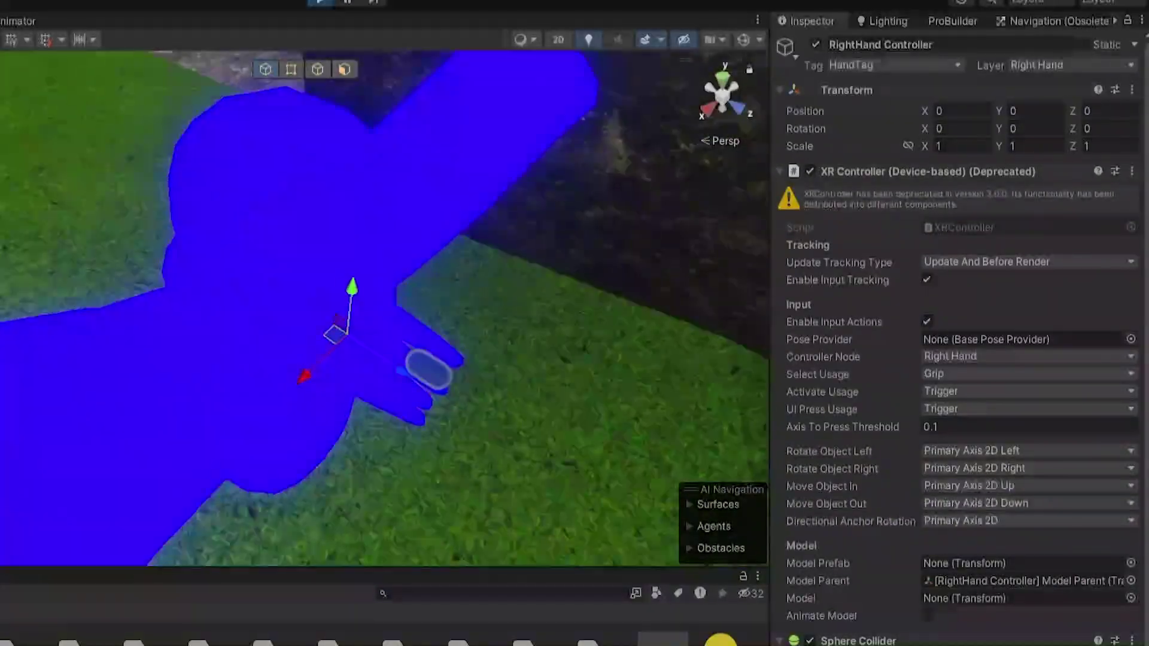
scroll(310, 337, "down", 3)
left_click_drag(317, 317, 1, 368)
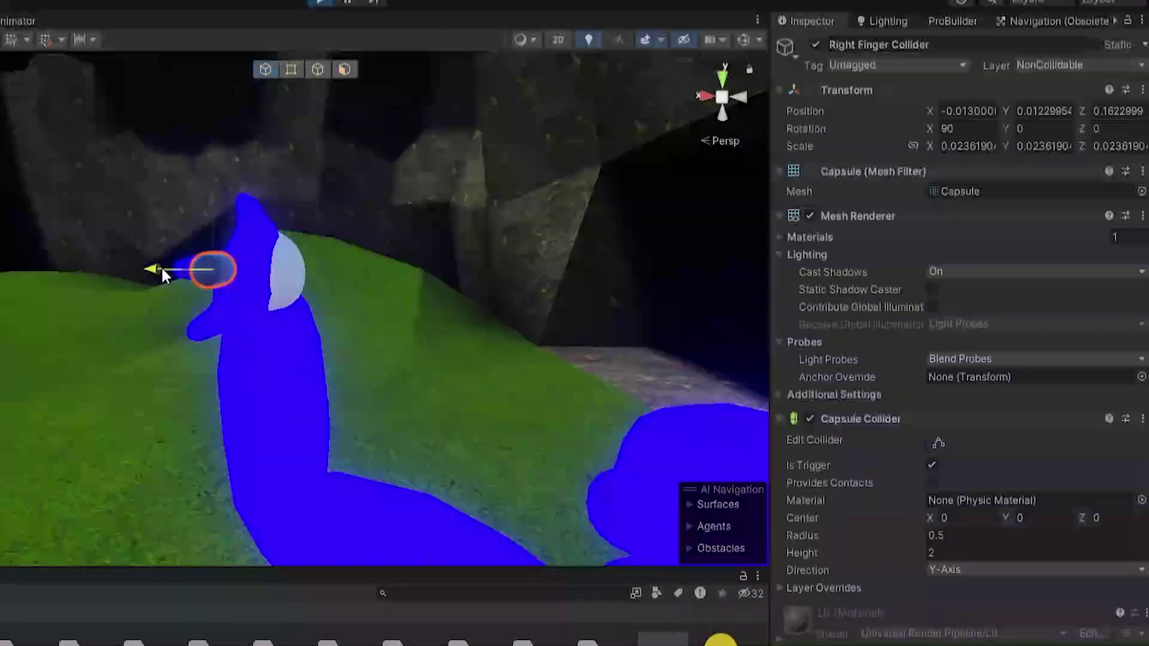
mouse_move(160, 265)
left_mouse_down()
mouse_move(131, 265)
mouse_move(173, 248)
left_mouse_up()
key("f")
- Copy the Right Finger Collider's Transform component, stop play mode and paste the copied component values back into its Transform
left_click(1142, 90)
mouse_move(1016, 228)
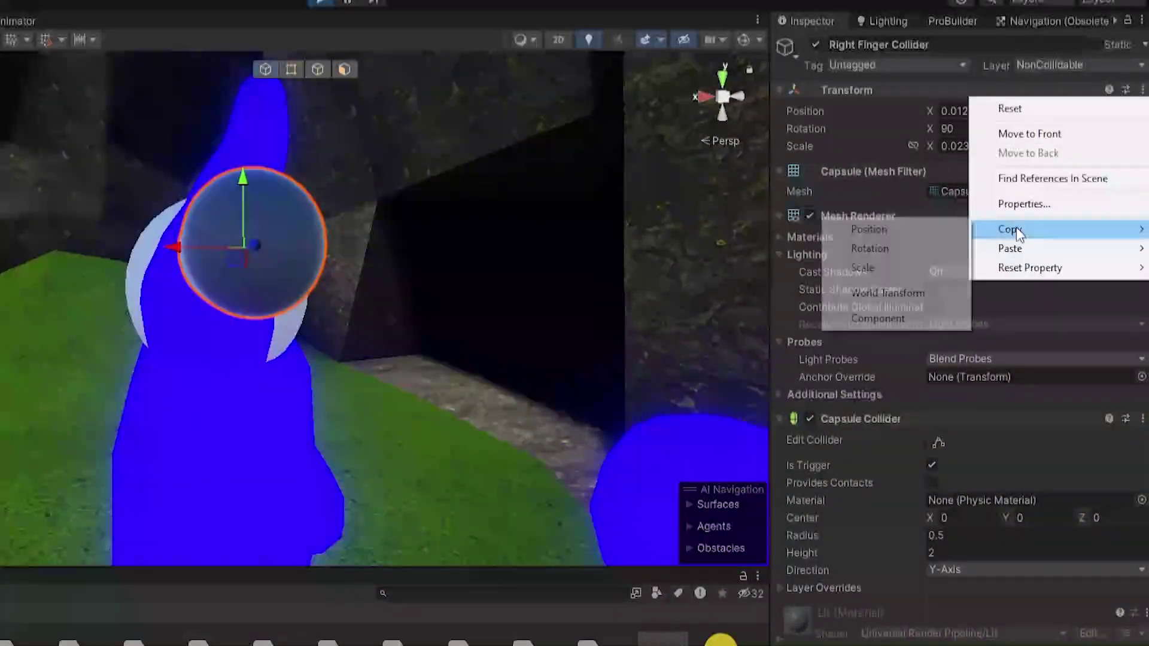
left_click(870, 318)
left_click(320, 1)
left_click(1142, 90)
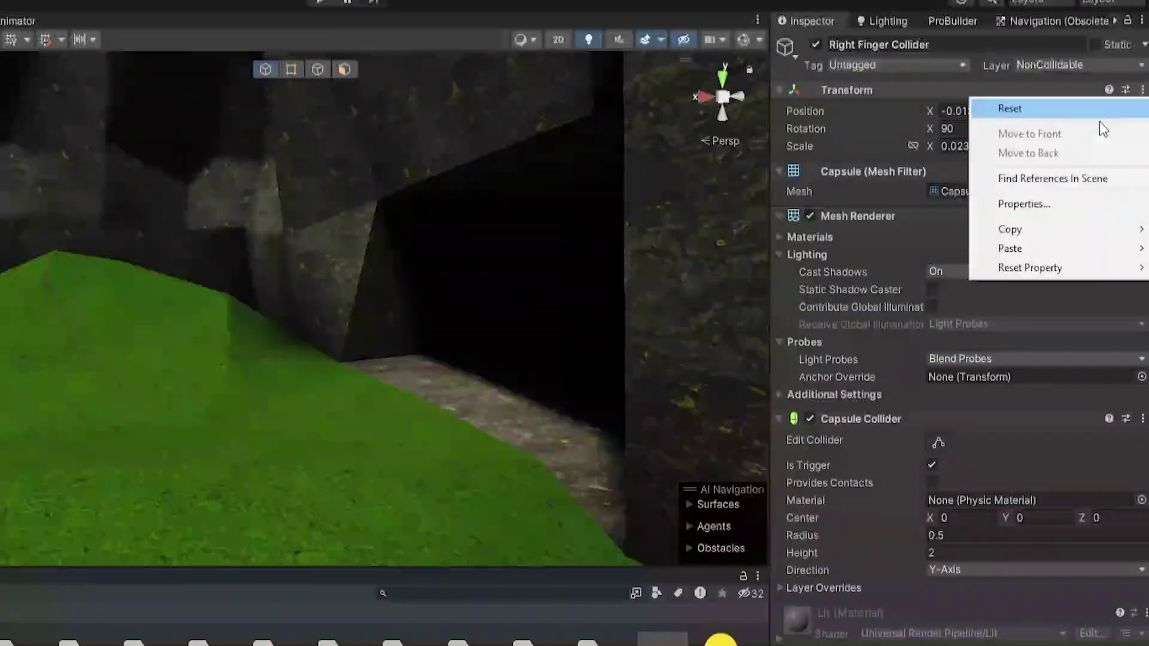
mouse_move(1037, 249)
left_click(849, 354)
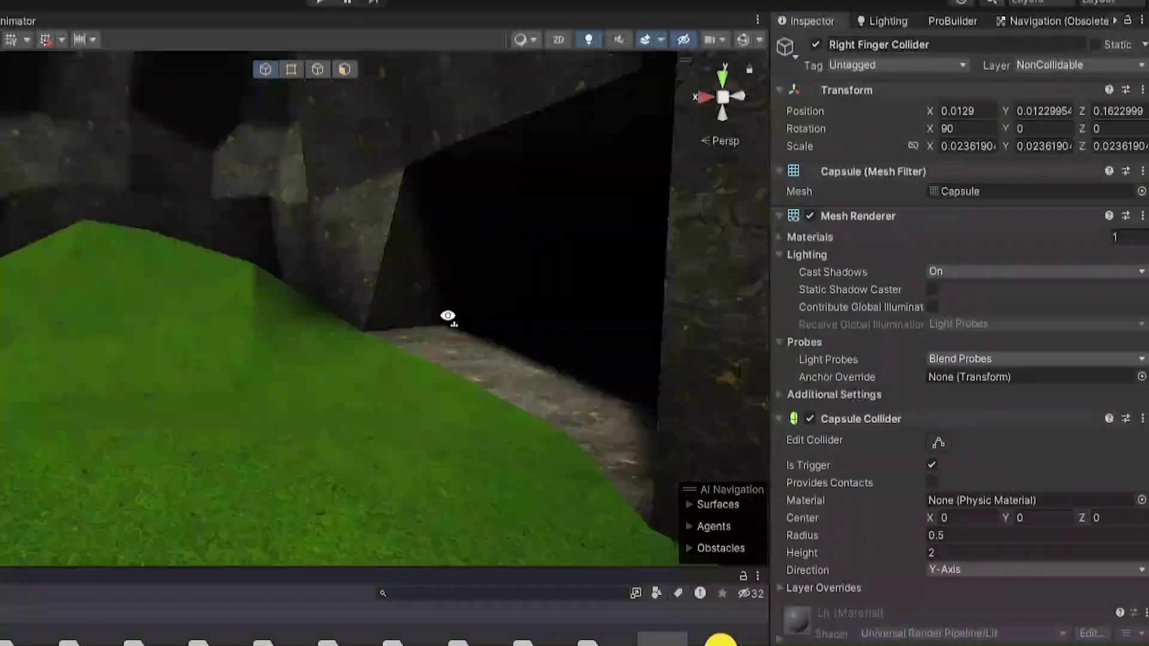
- Disable the Mesh Renderer on both the left and right finger colliders
left_click_drag(449, 318, 498, 289, "alt")
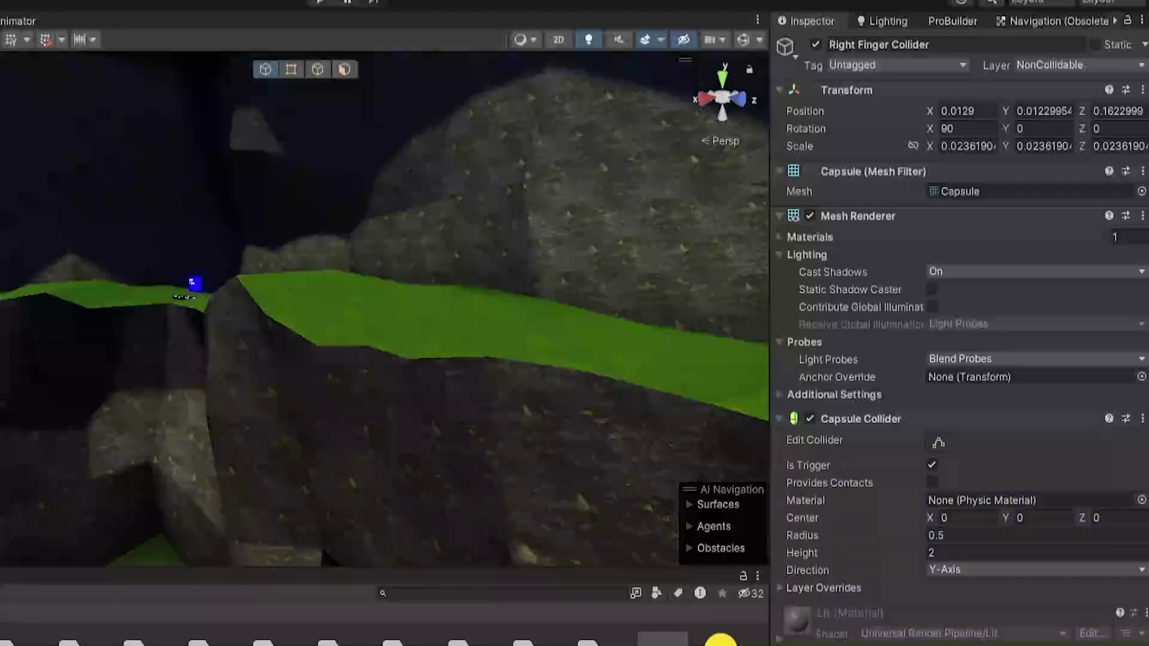
left_click(811, 216)
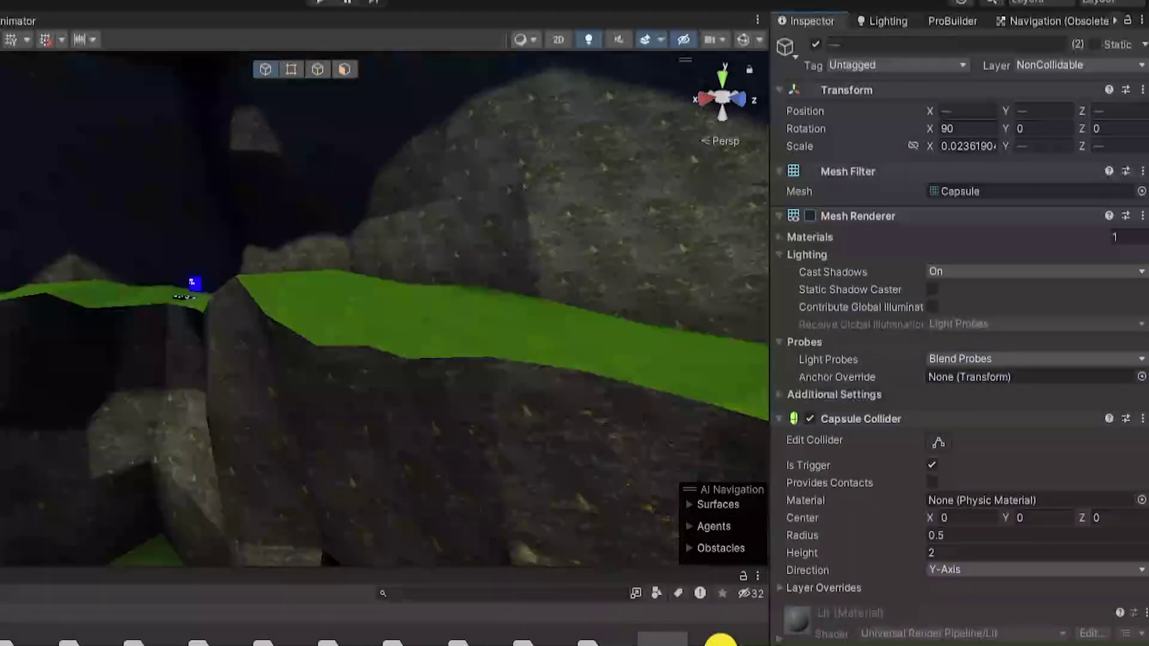
- Enter play mode and move GorillaPlayer toward the code computer's keyboard
right_click_drag(383, 383, 433, 487)
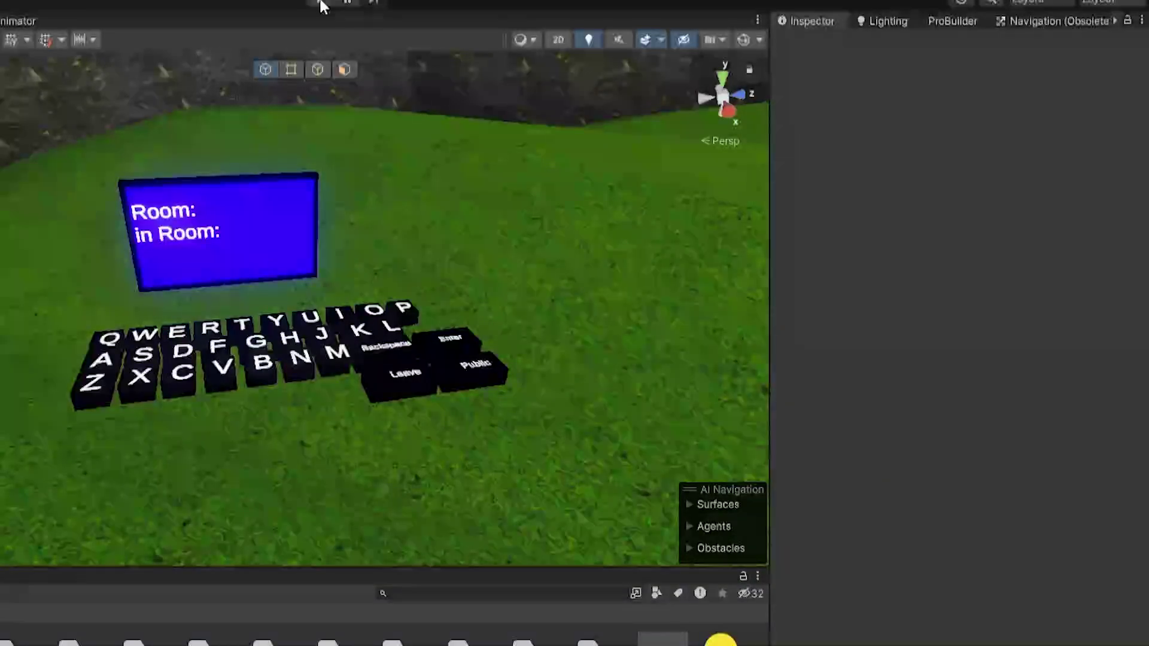
left_click(321, 3)
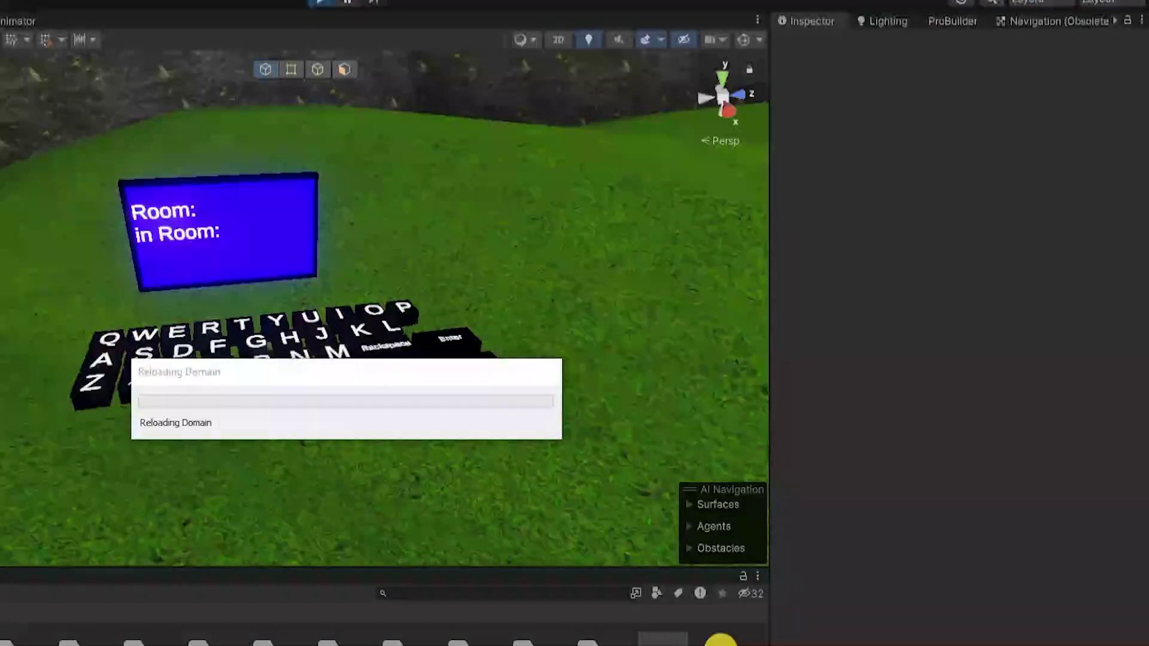
left_click_drag(274, 262, 37, 316)
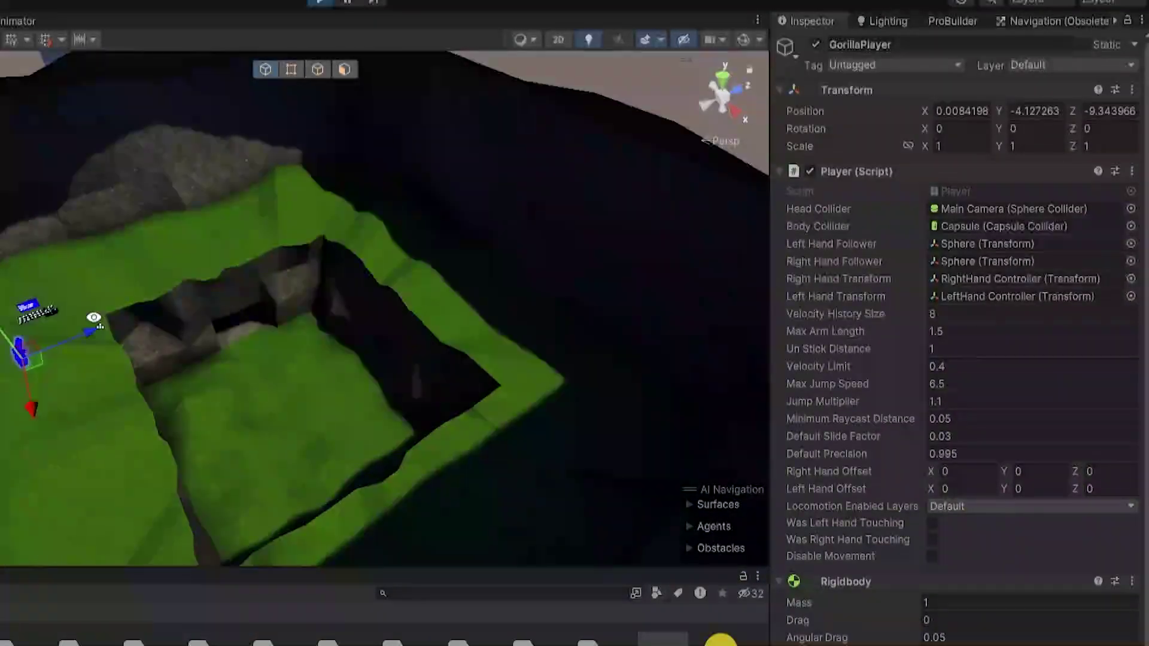
right_click_drag(37, 316, 257, 390)
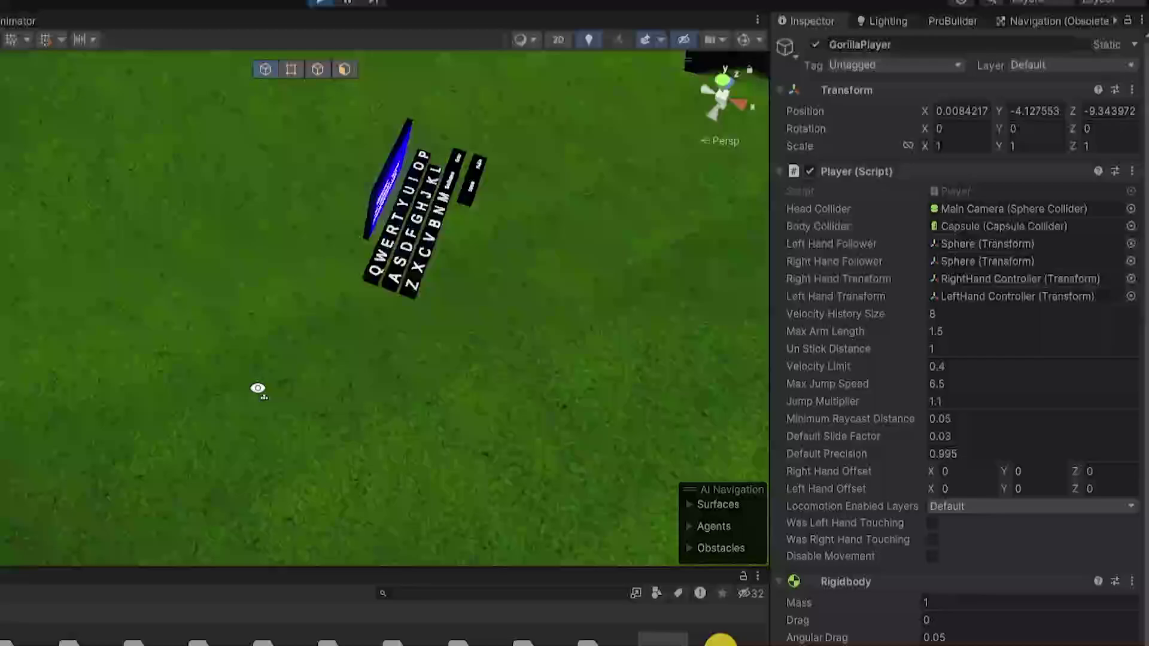
- Move the LeftHand Controller over the computer's keys to test the finger collider's key presses
left_click_drag(245, 297, 234, 327)
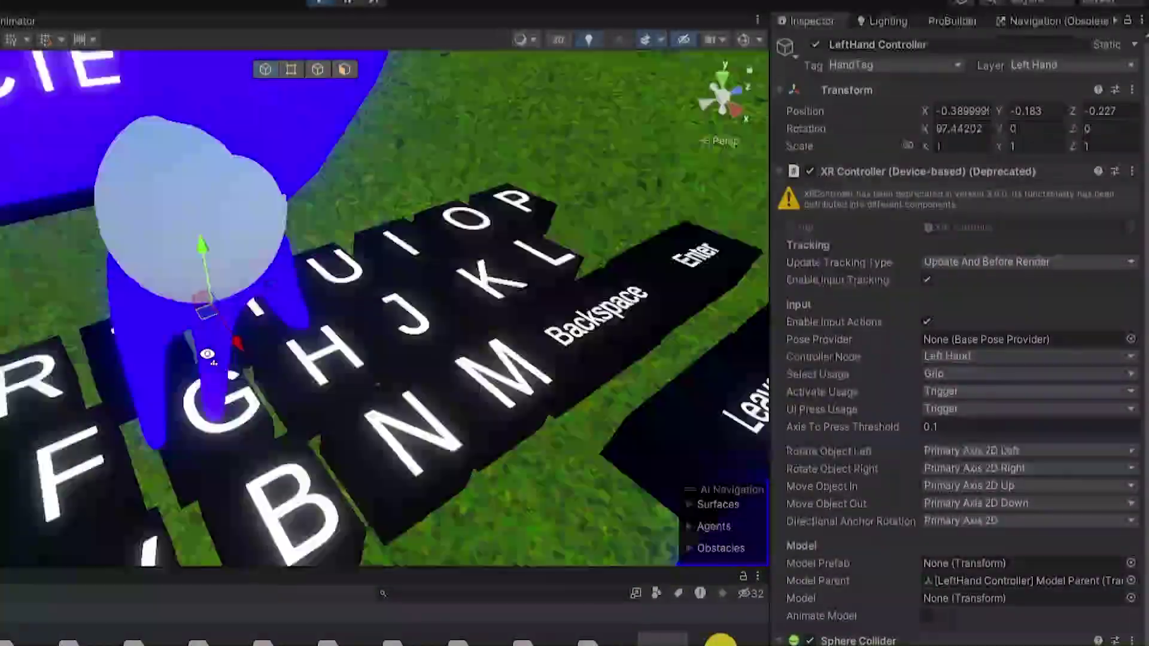
scroll(232, 303, "down", 5)
left_click_drag(232, 304, 186, 322)
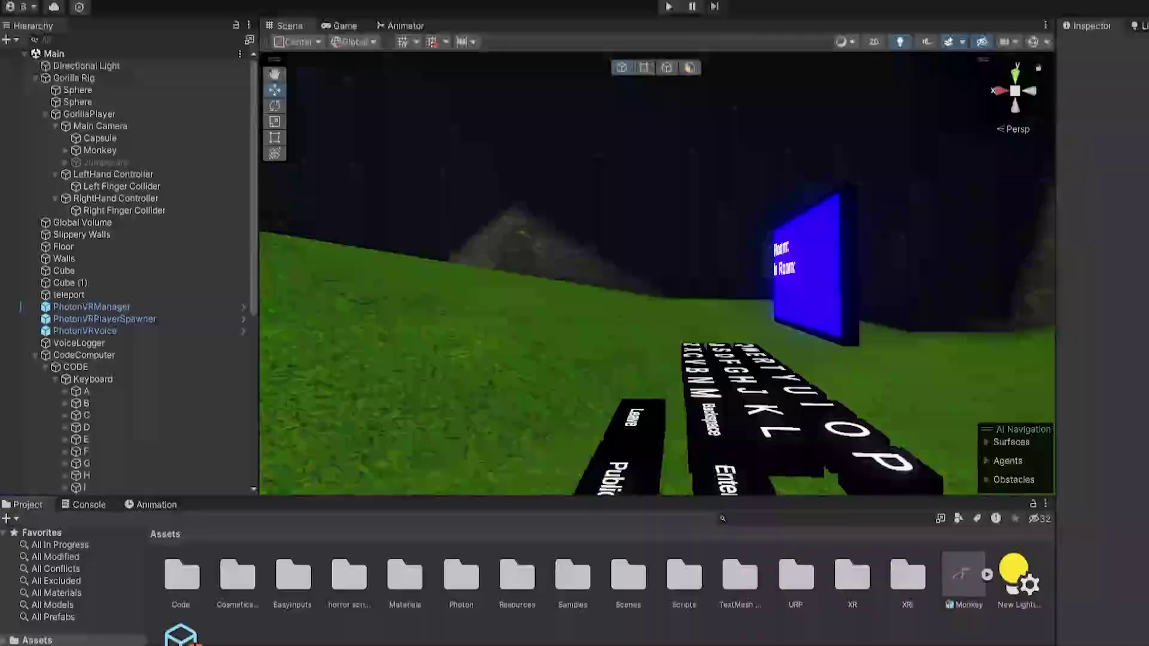